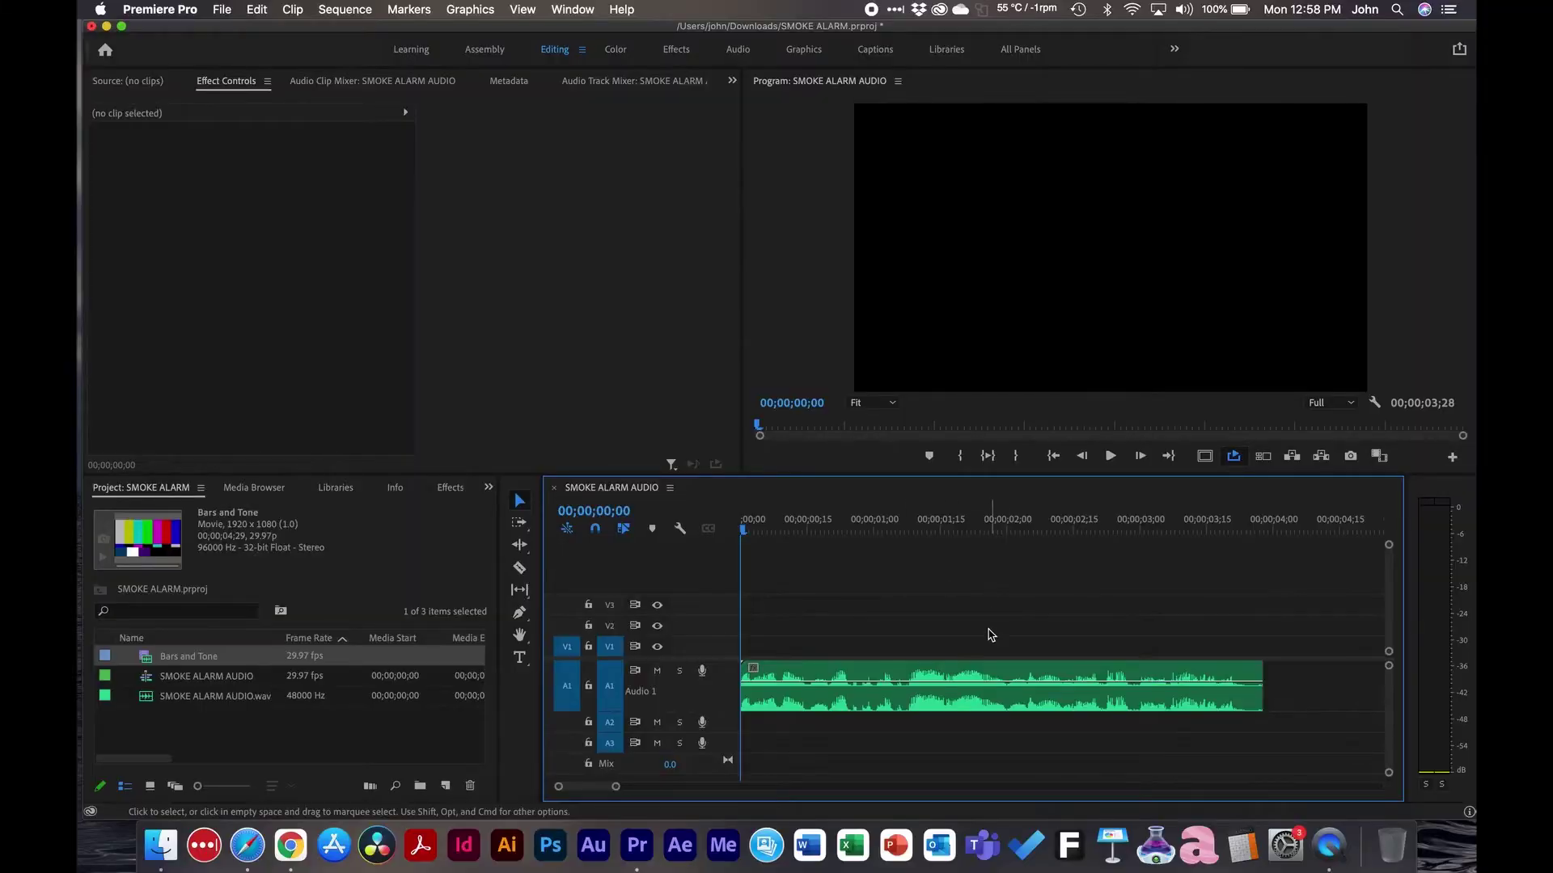
Play the A1 smoke alarm clip, then send it to Audition with Edit Clip In Adobe Audition
click(976, 669)
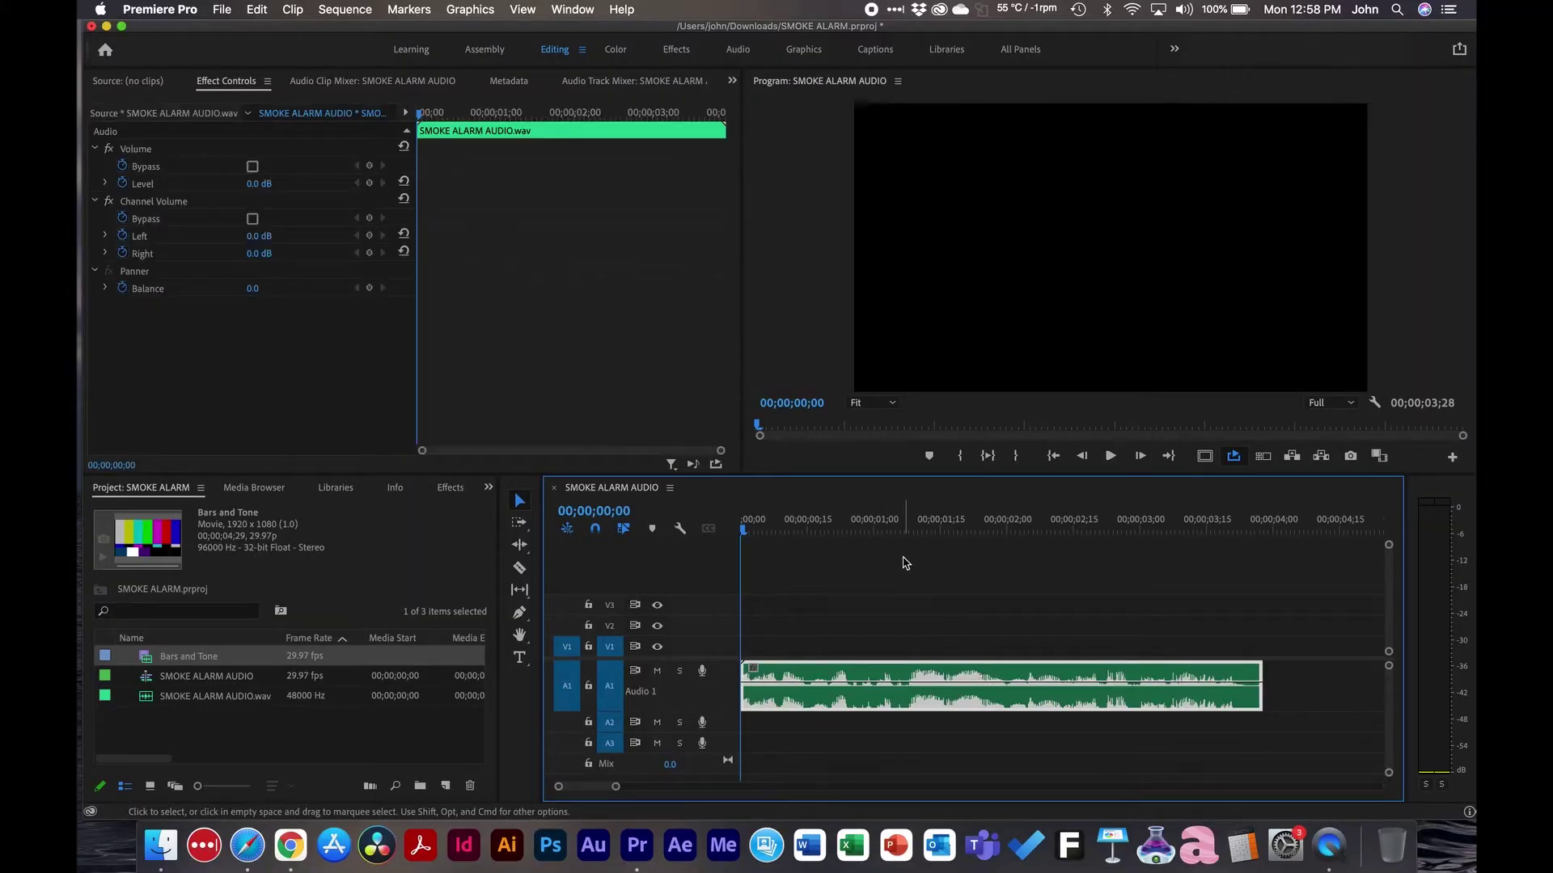
key(space)
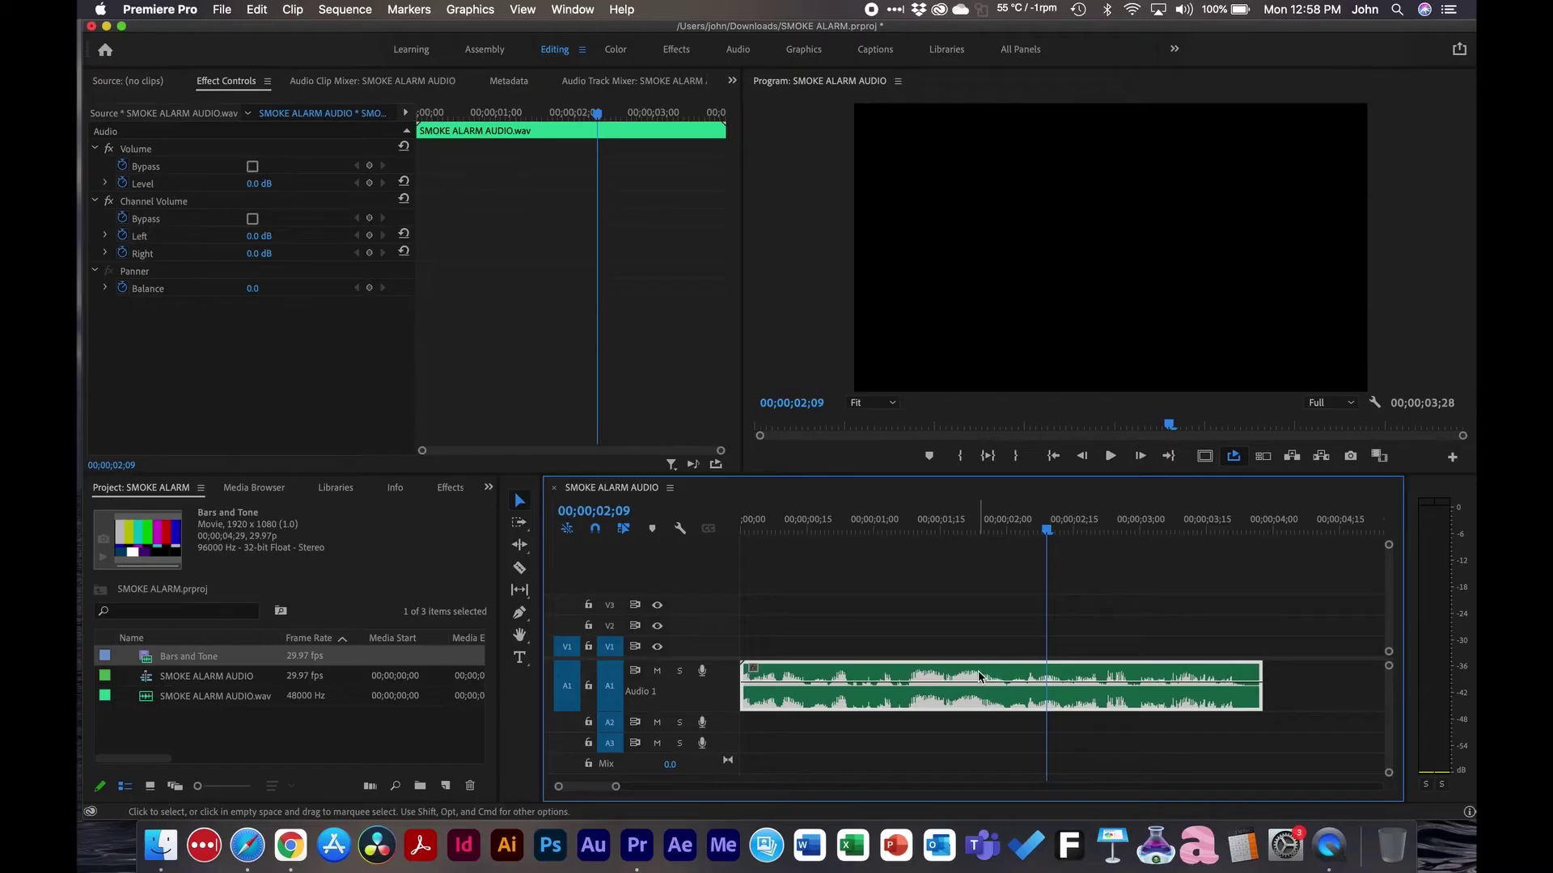
right_click(980, 676)
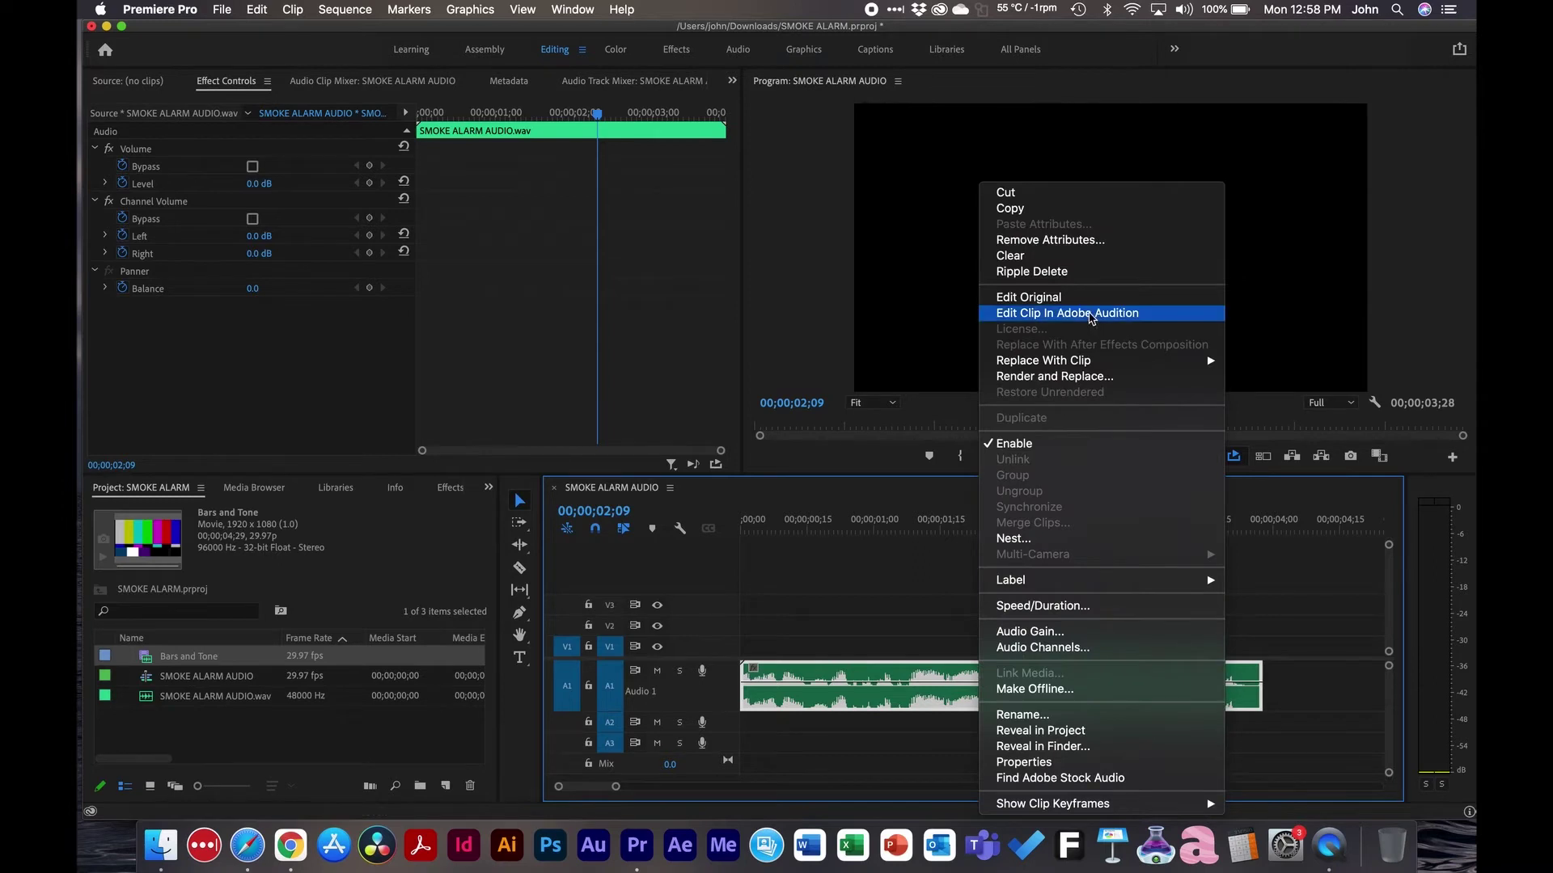
click(1090, 314)
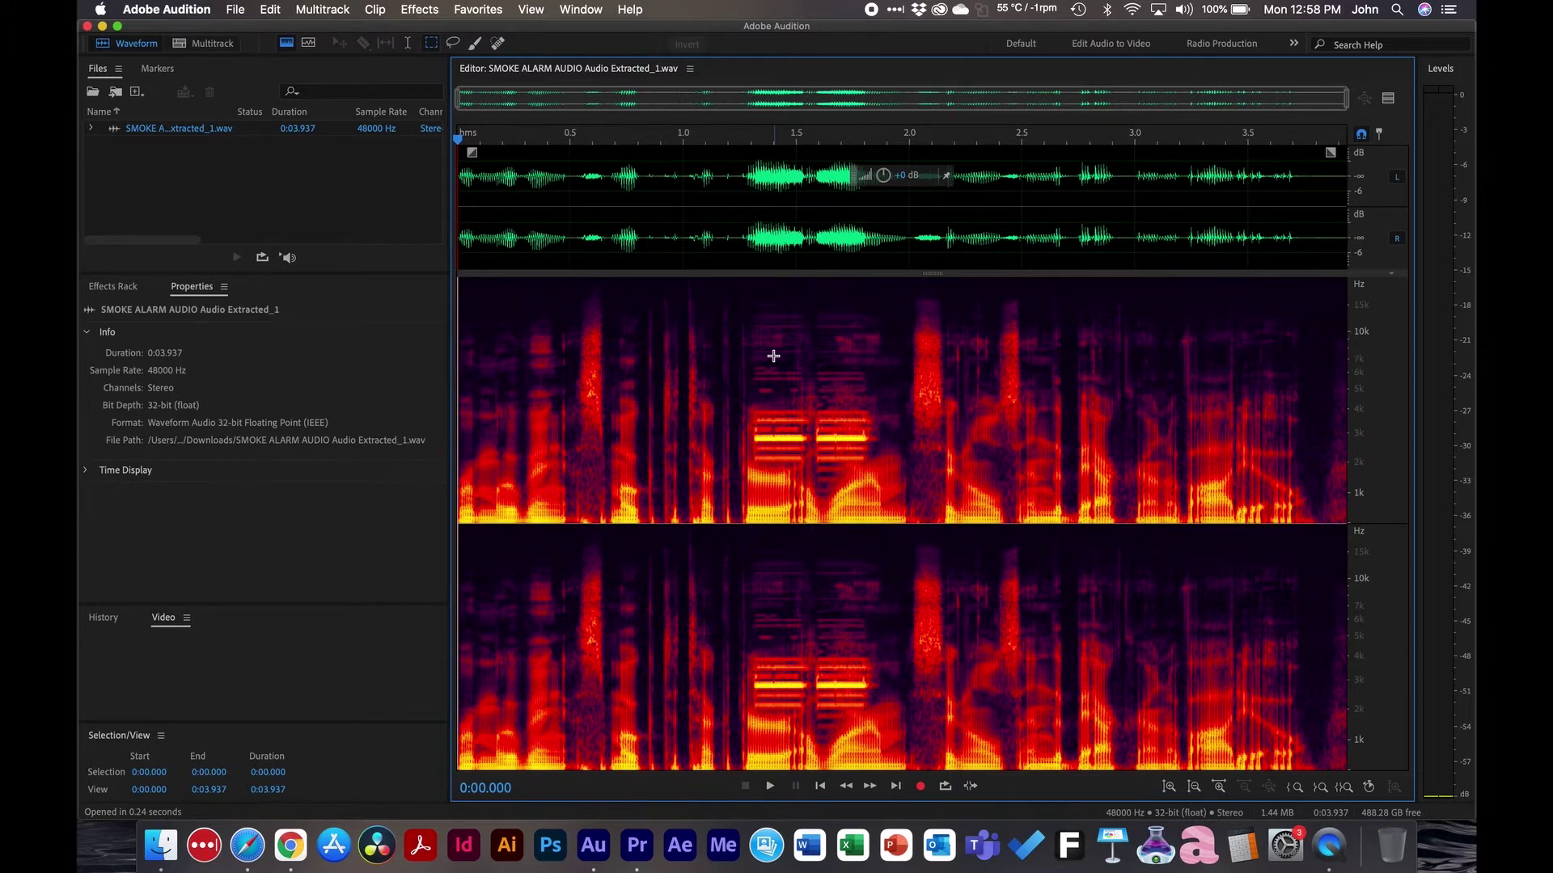
Play the extracted clip to locate the beeps, then choose the Marquee Selection Tool
key(space)
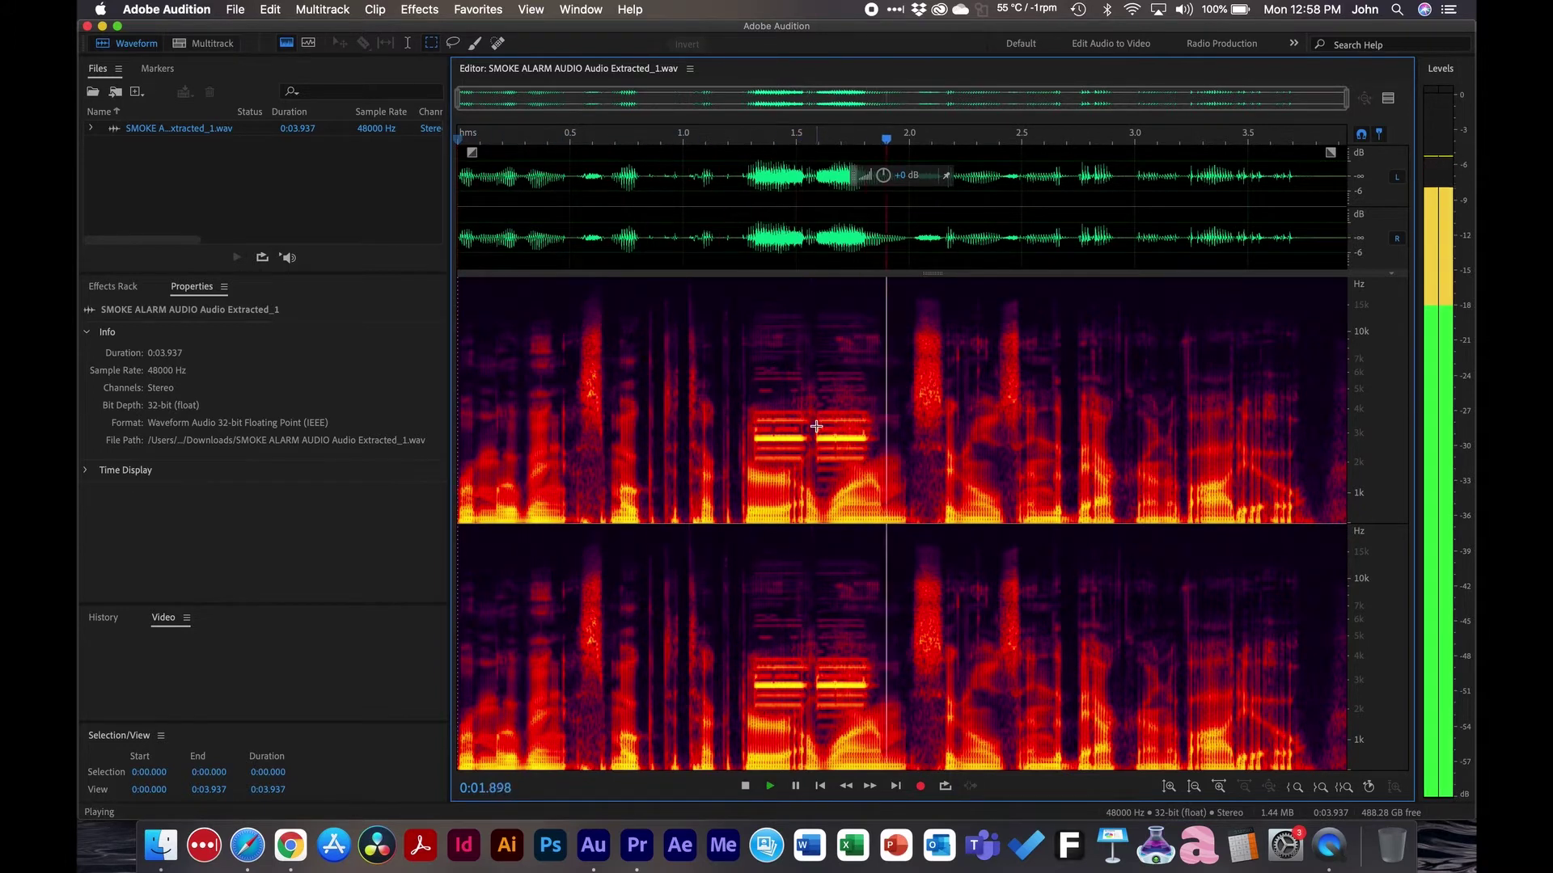
key(space)
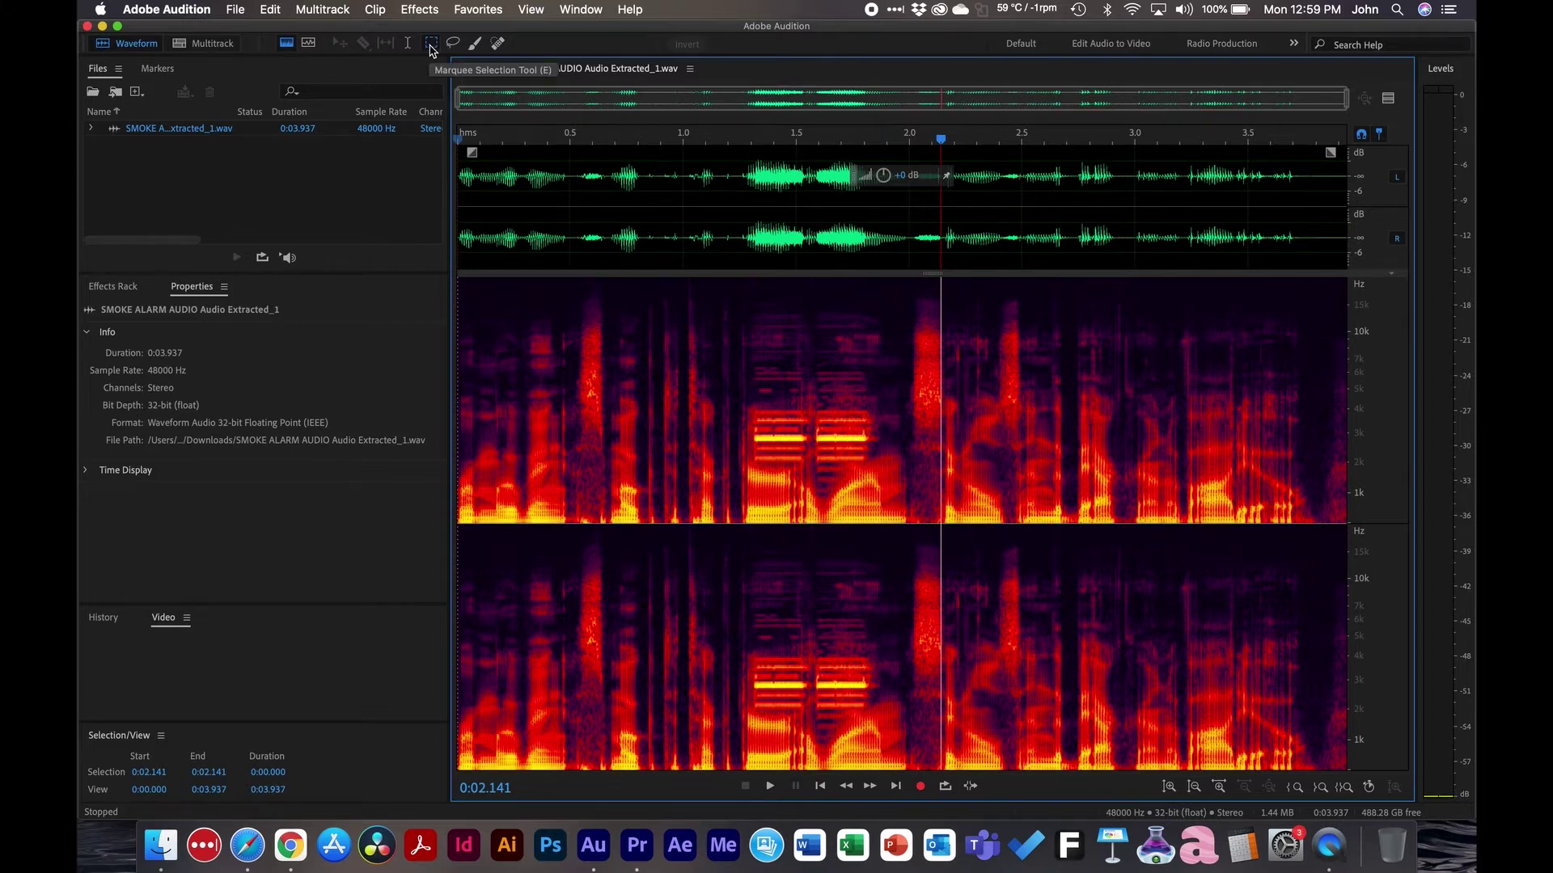
click(432, 44)
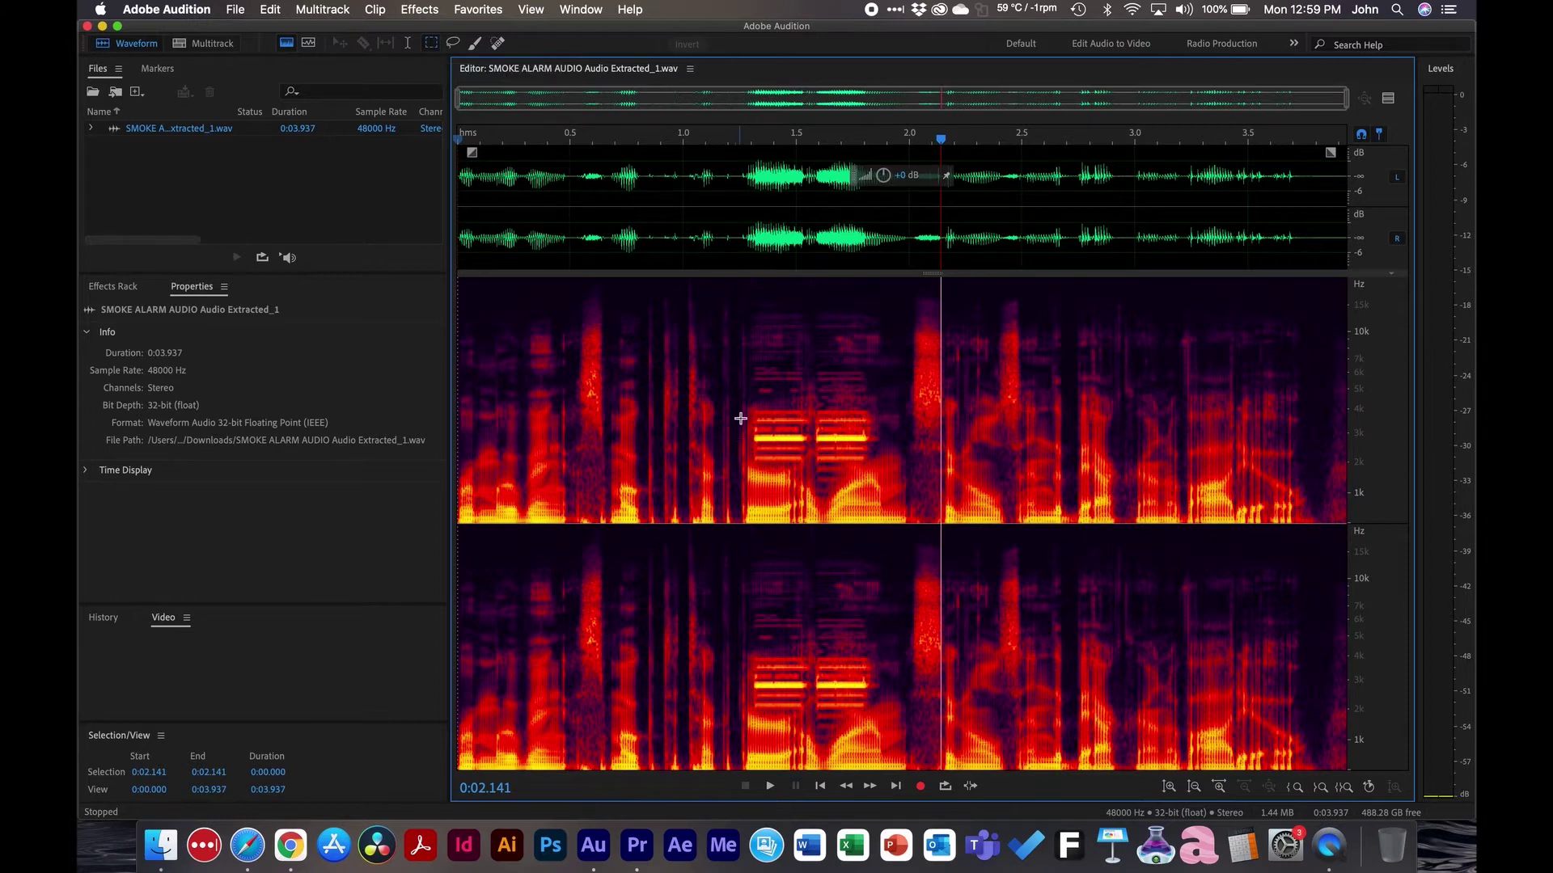
Marquee-select and delete the two bright beep bands spanning about 1.30–1.57 s
drag(750, 408, 812, 426)
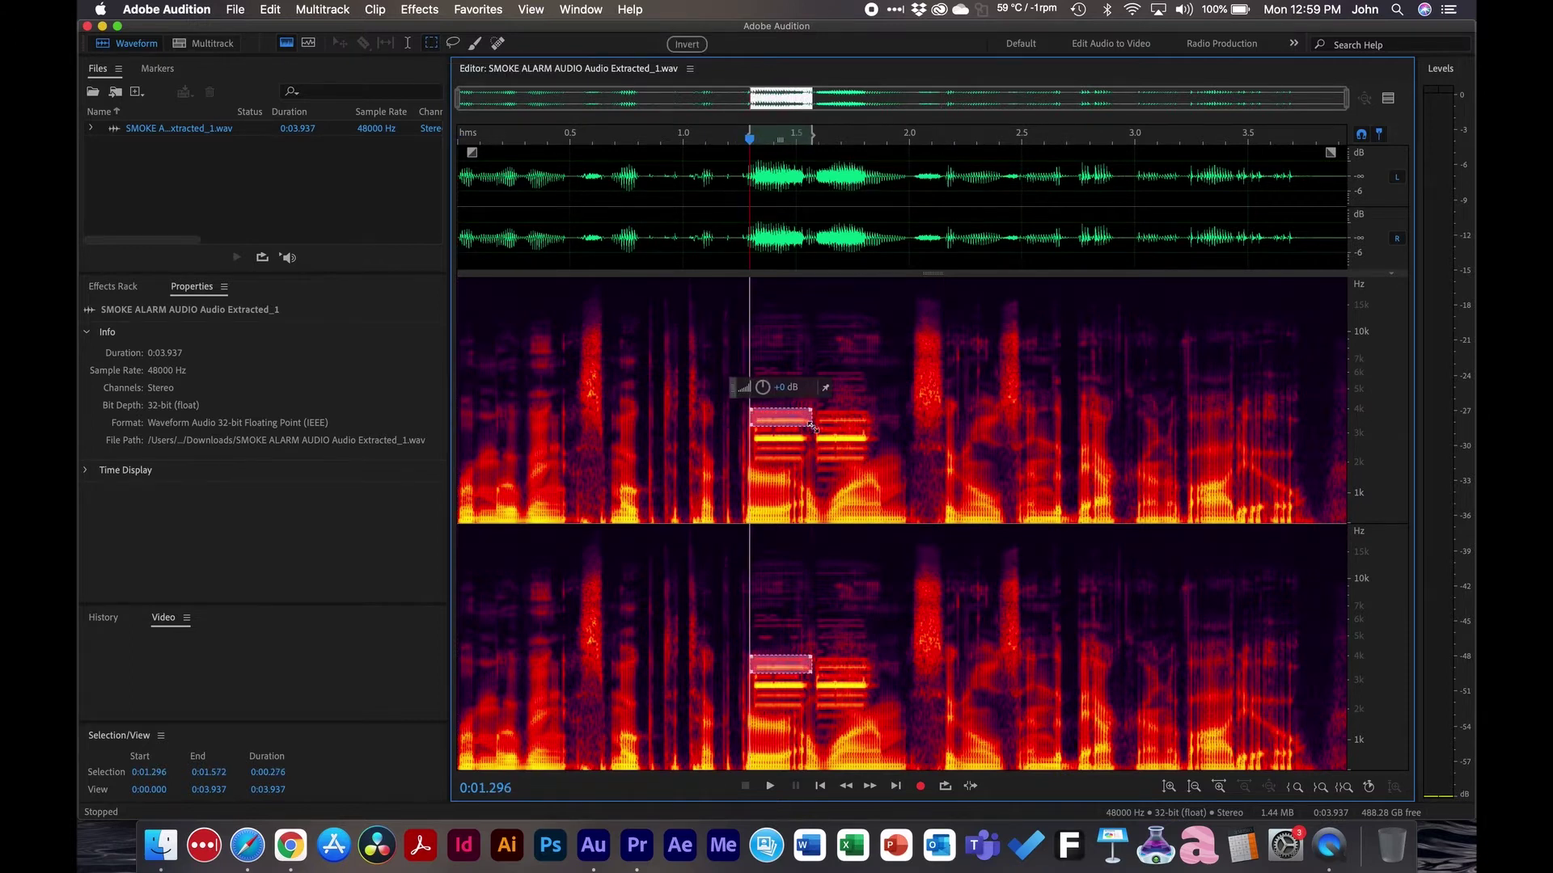
key(Delete)
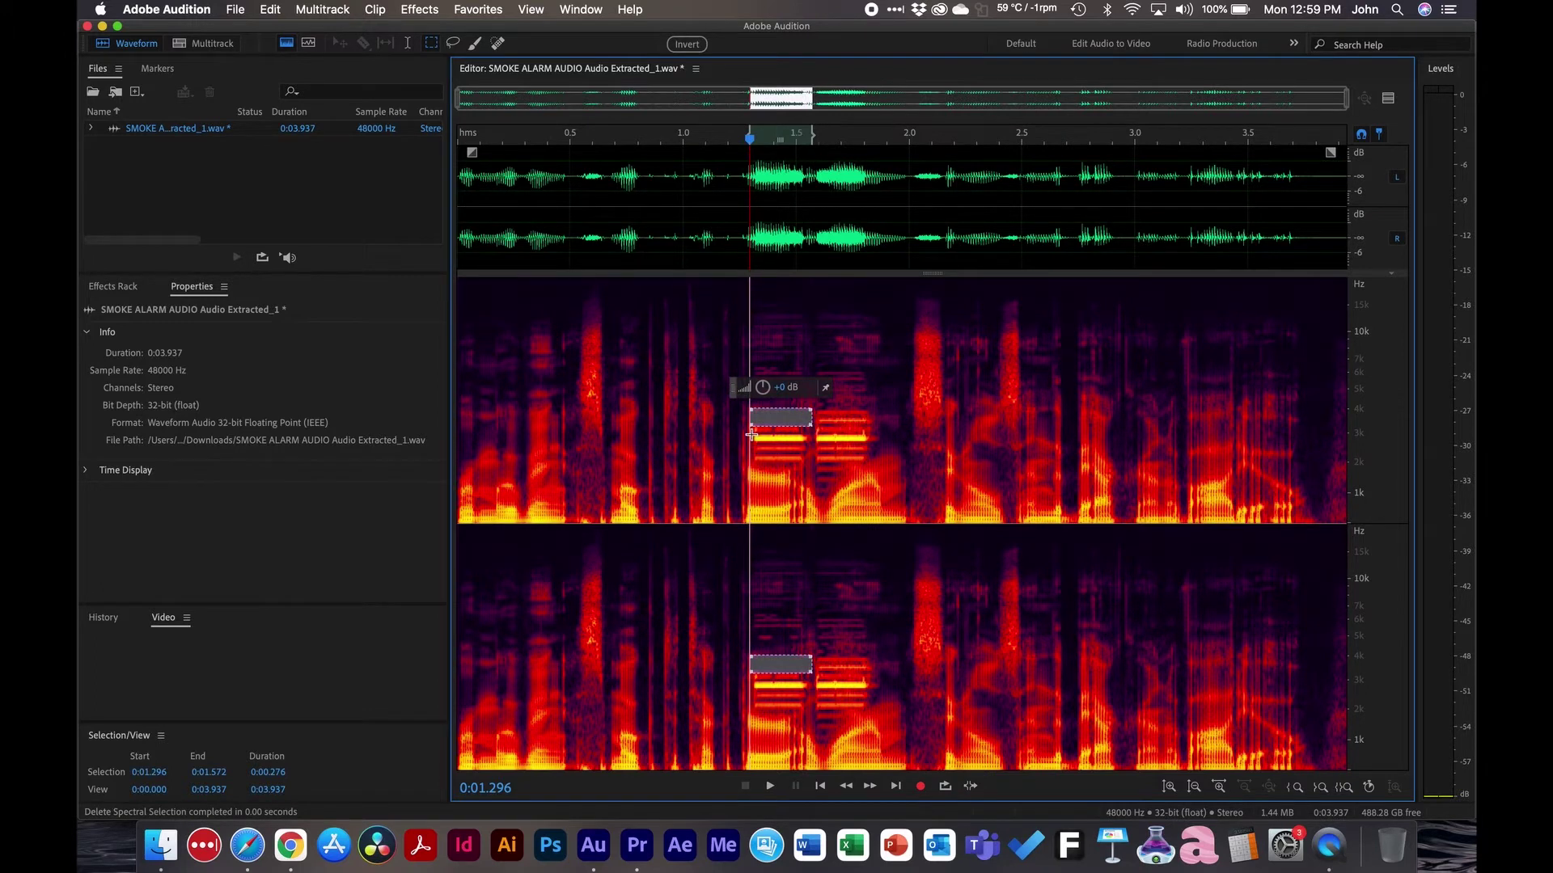
drag(753, 436, 811, 443)
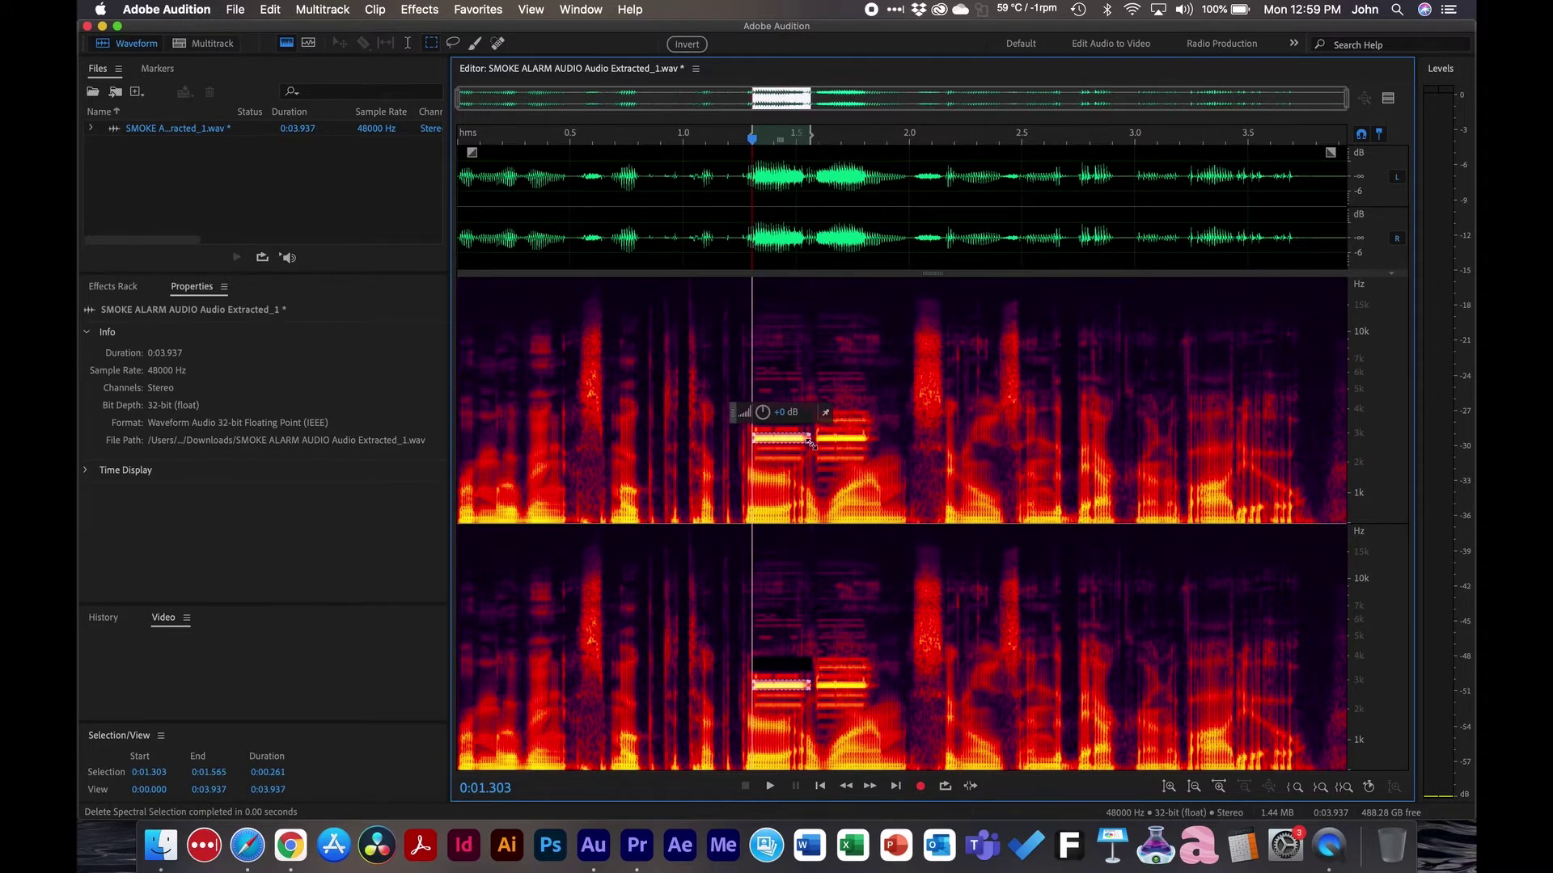
key(Delete)
scroll(811, 443, up, 4)
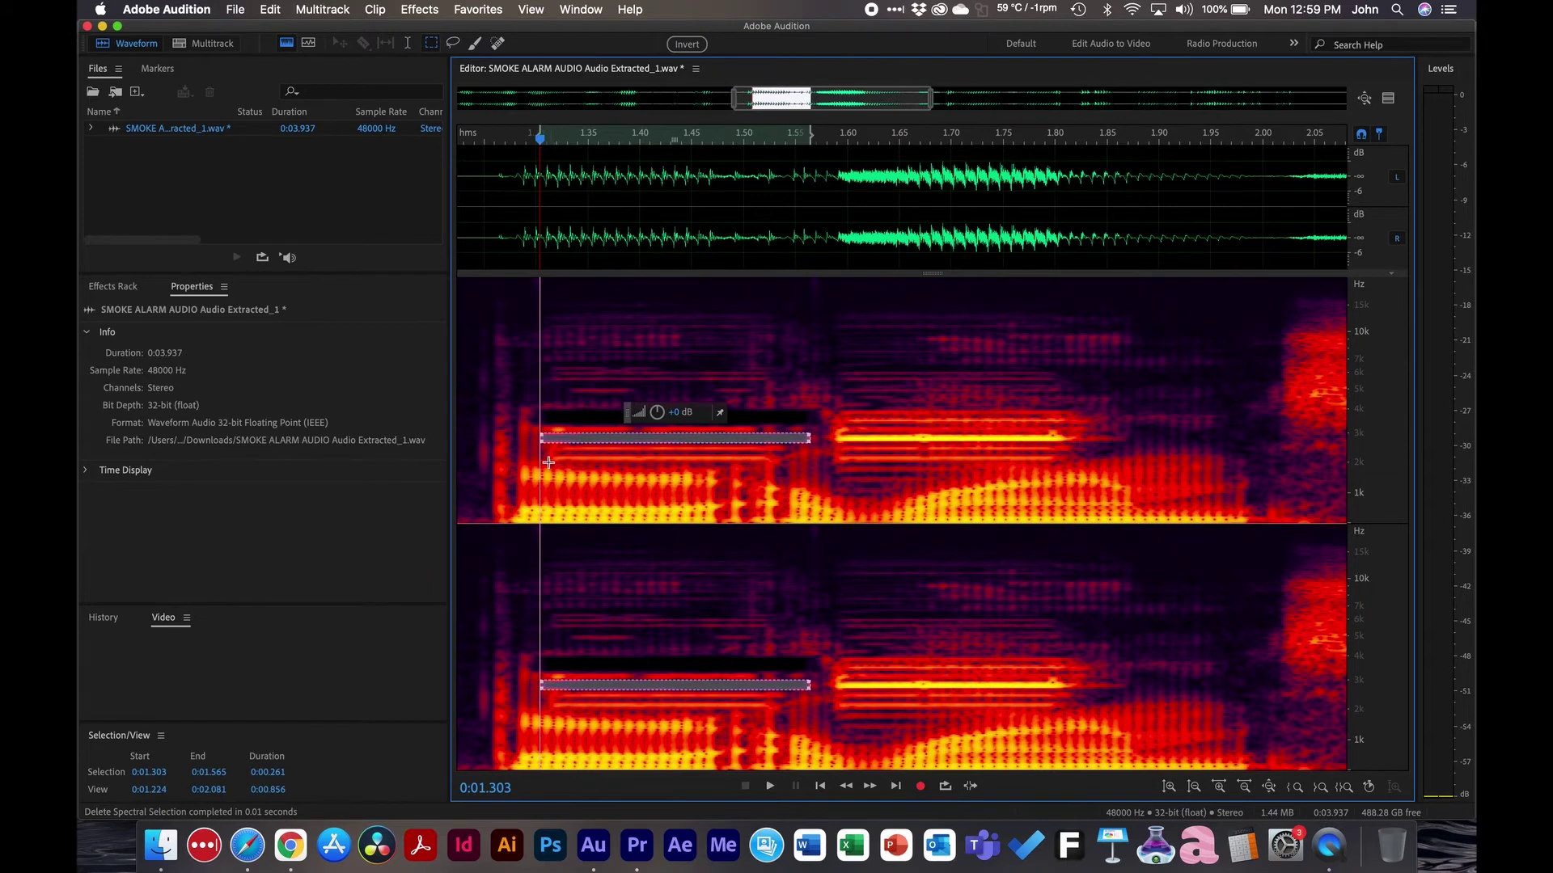
Delete the leftover first-beep tone bands around 1.31–1.54 s
drag(549, 463, 778, 443)
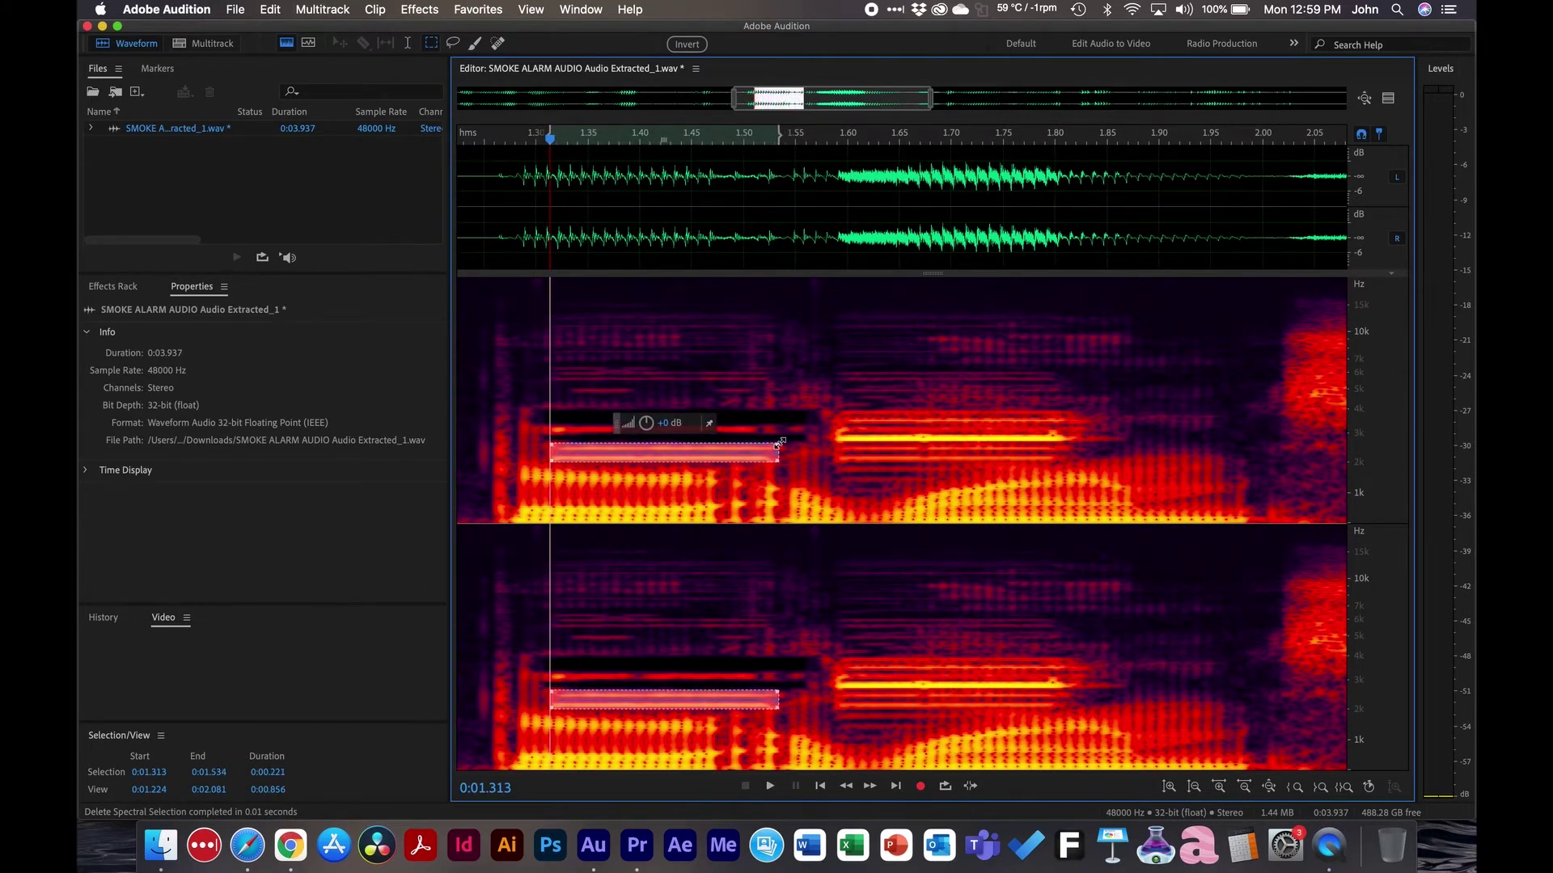
key(Delete)
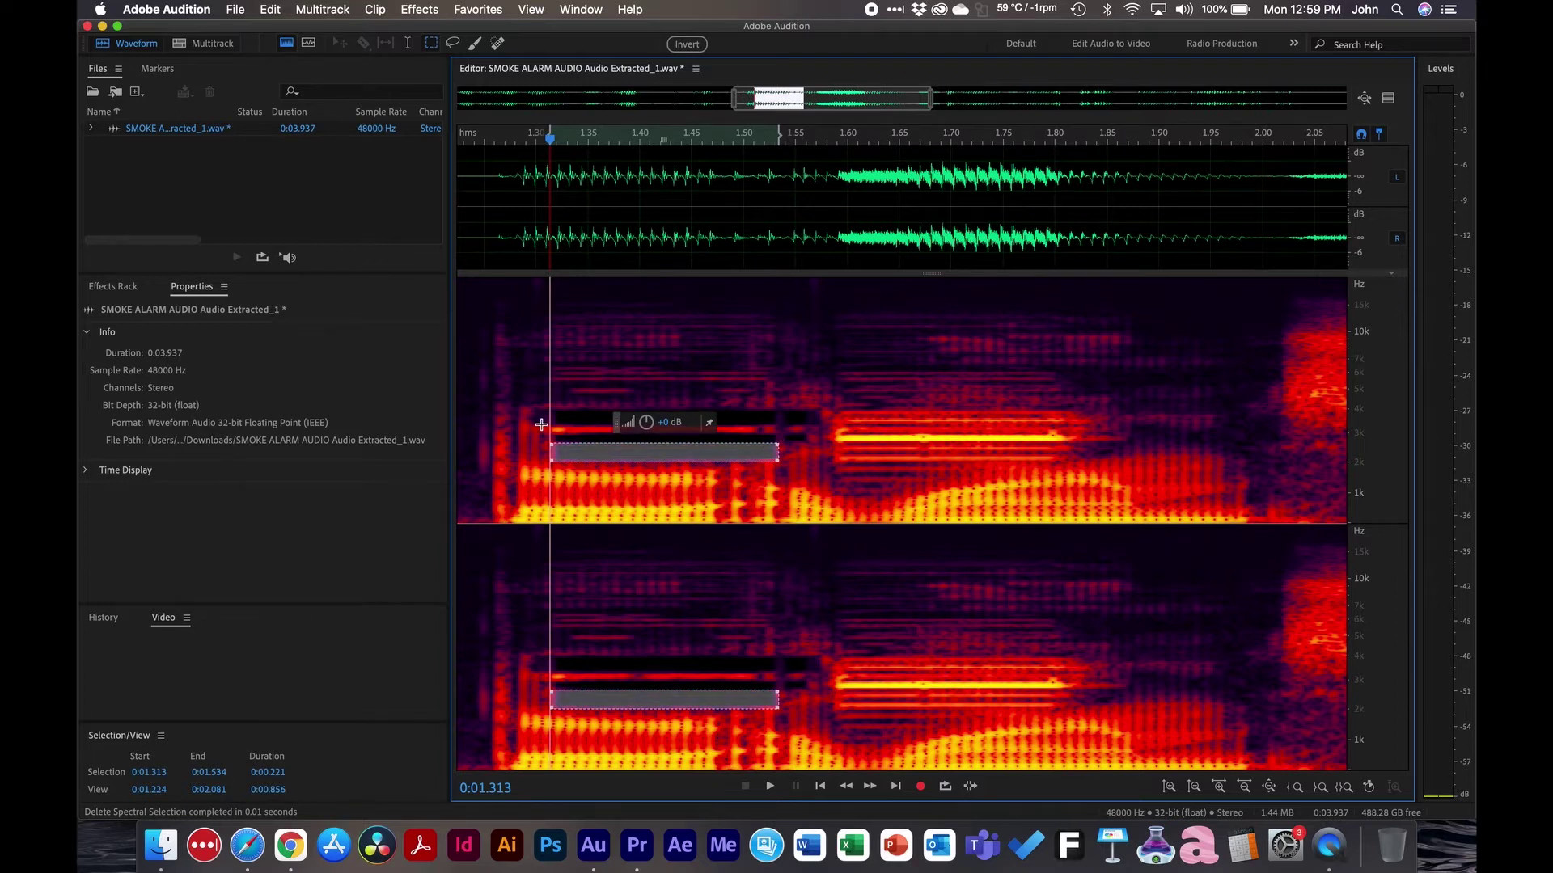
drag(541, 424, 761, 437)
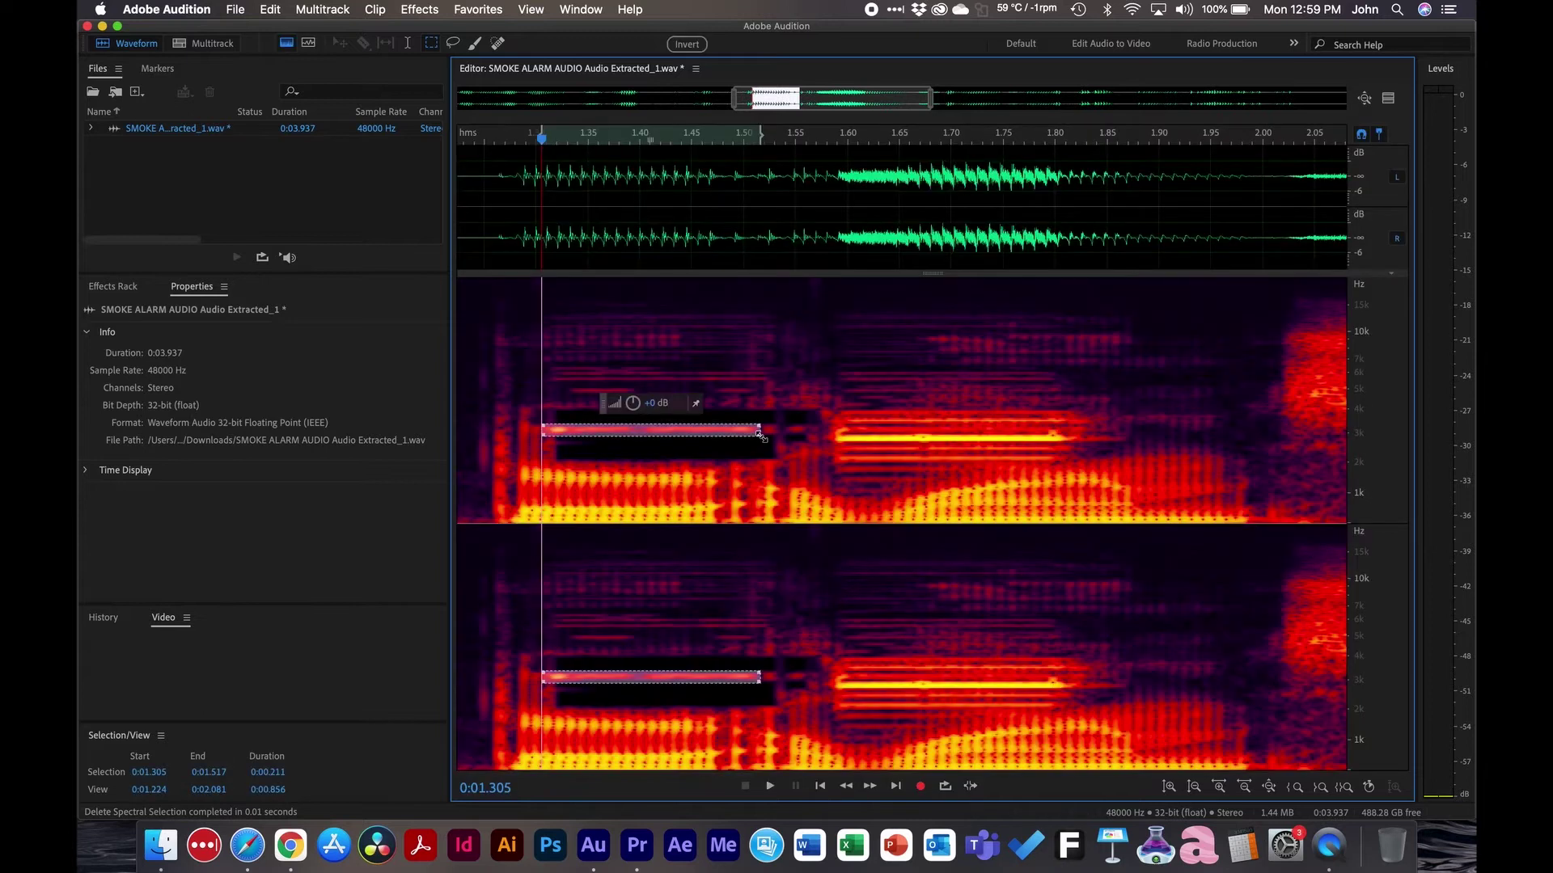
key(Delete)
click(795, 434)
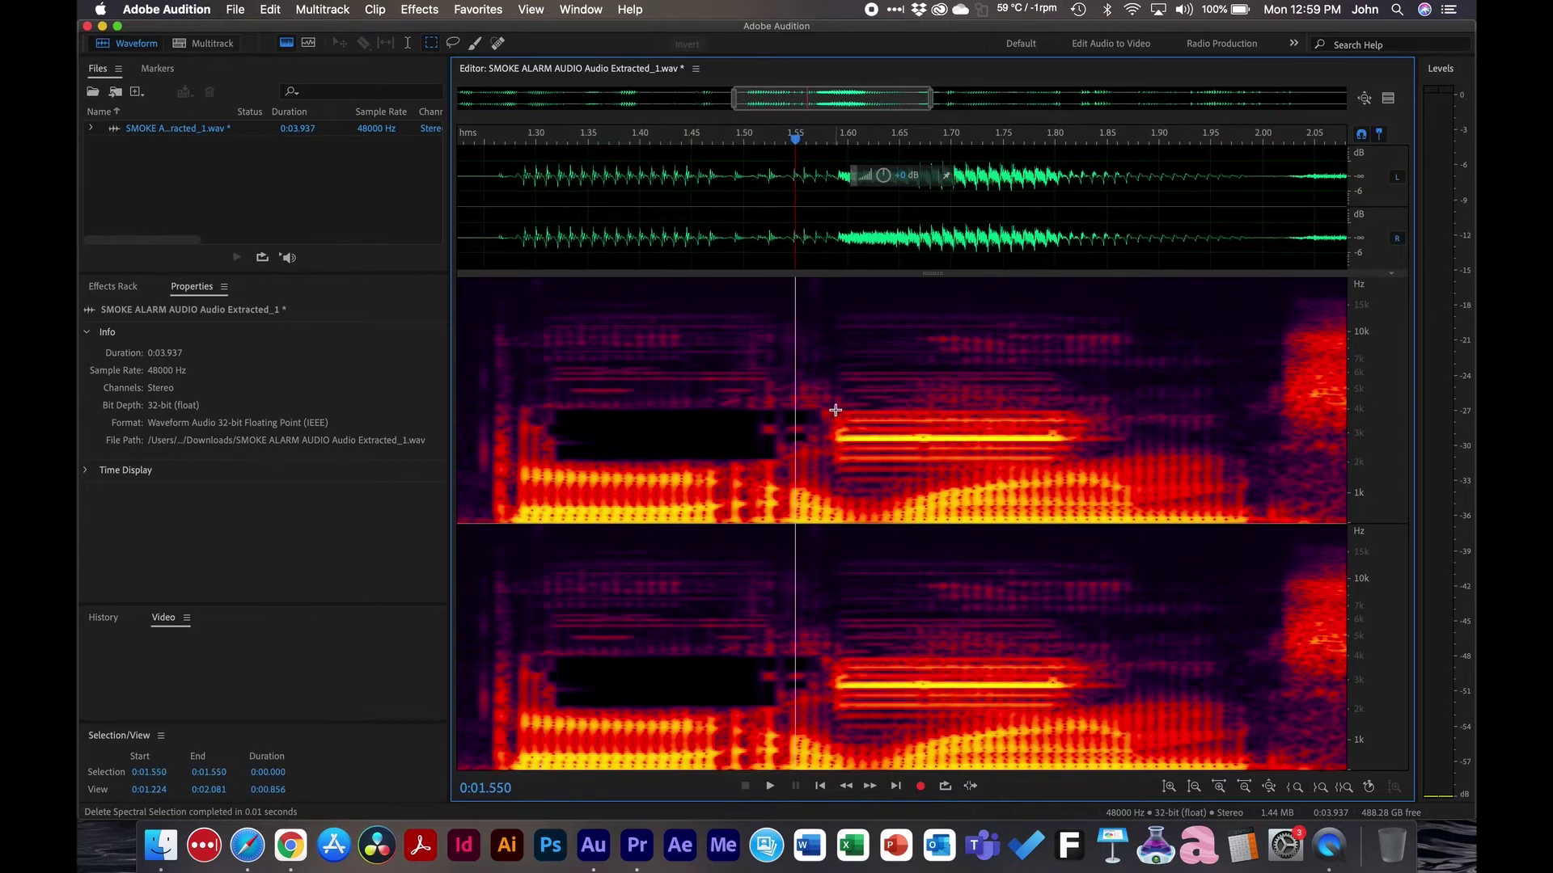
Delete the second beep's tone bands from 1.59 s, including those near 2 kHz
mouse_move(835, 410)
mouse_down()
mouse_move(946, 450)
mouse_move(1060, 422)
mouse_move(1100, 435)
mouse_move(826, 429)
mouse_up()
key(Delete)
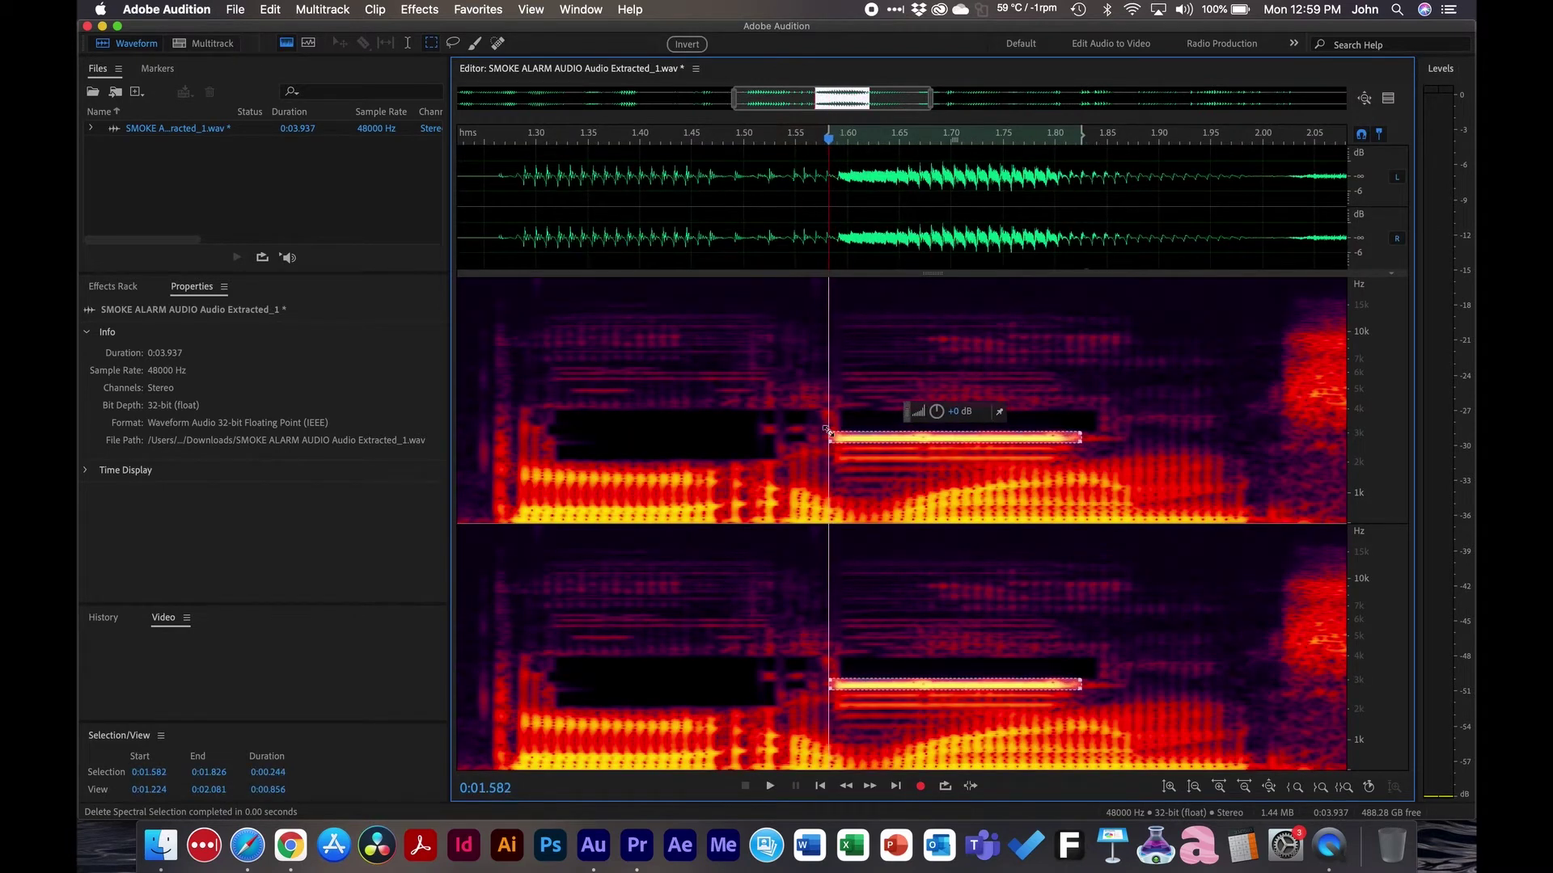
key(Delete)
drag(1063, 459, 833, 456)
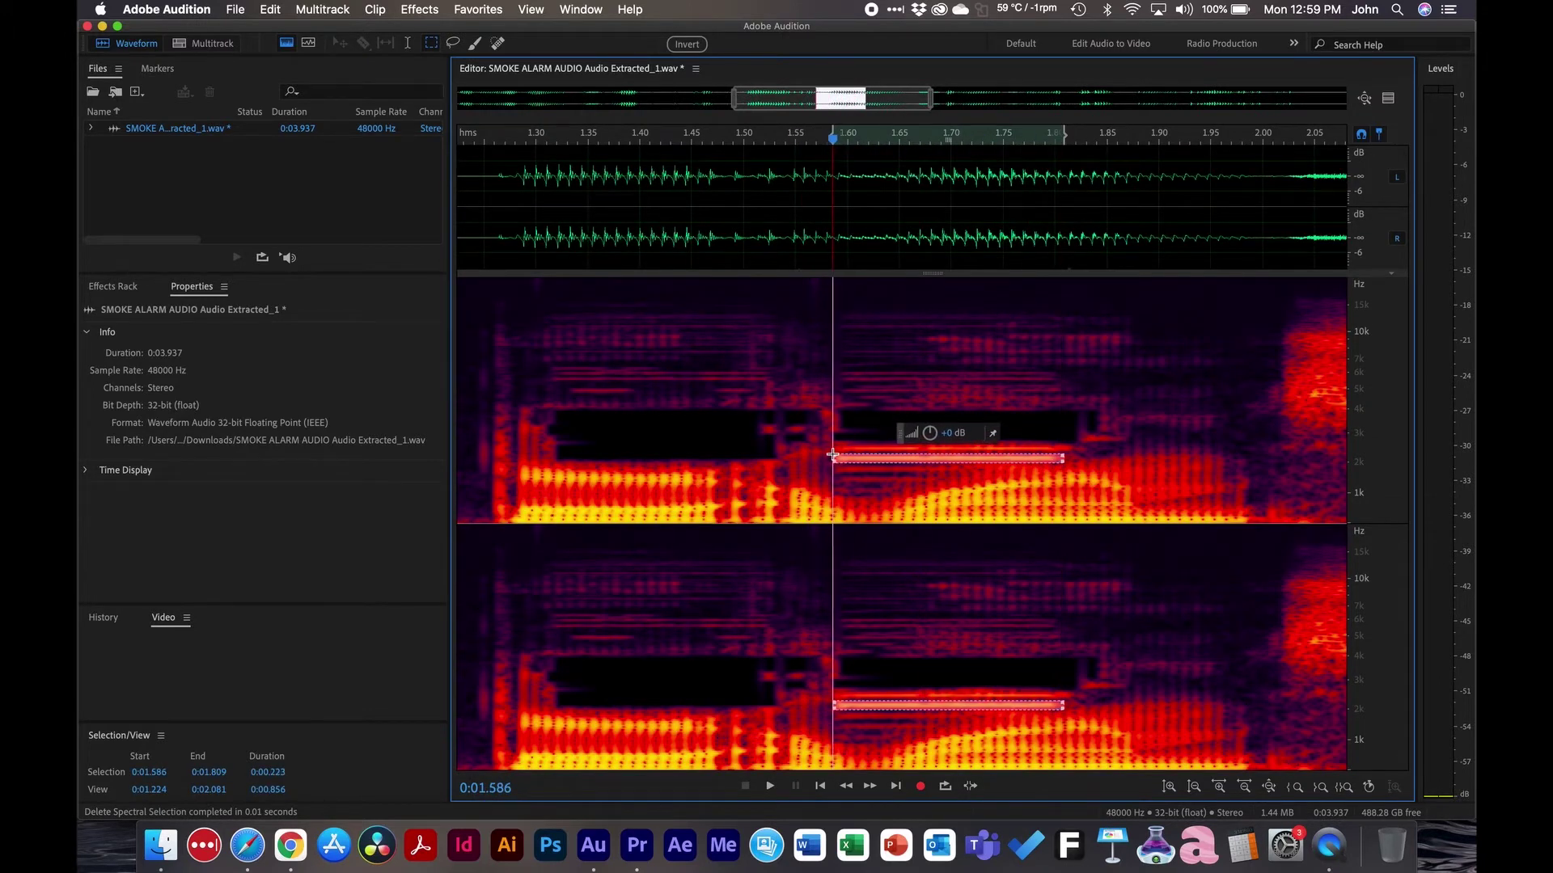
key(Delete)
click(1099, 452)
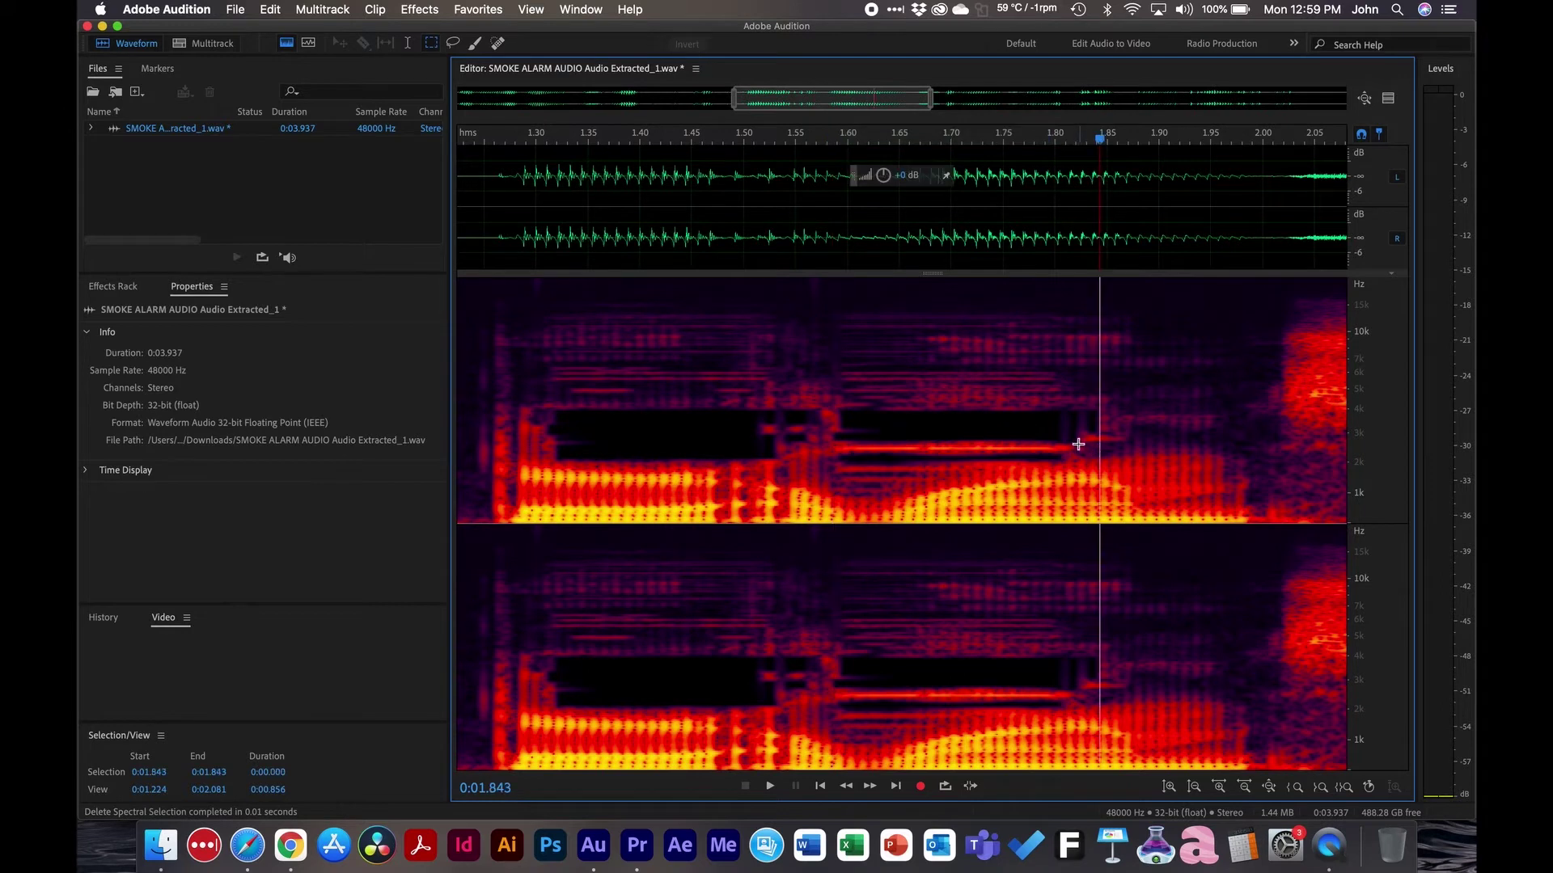
drag(1073, 440, 835, 459)
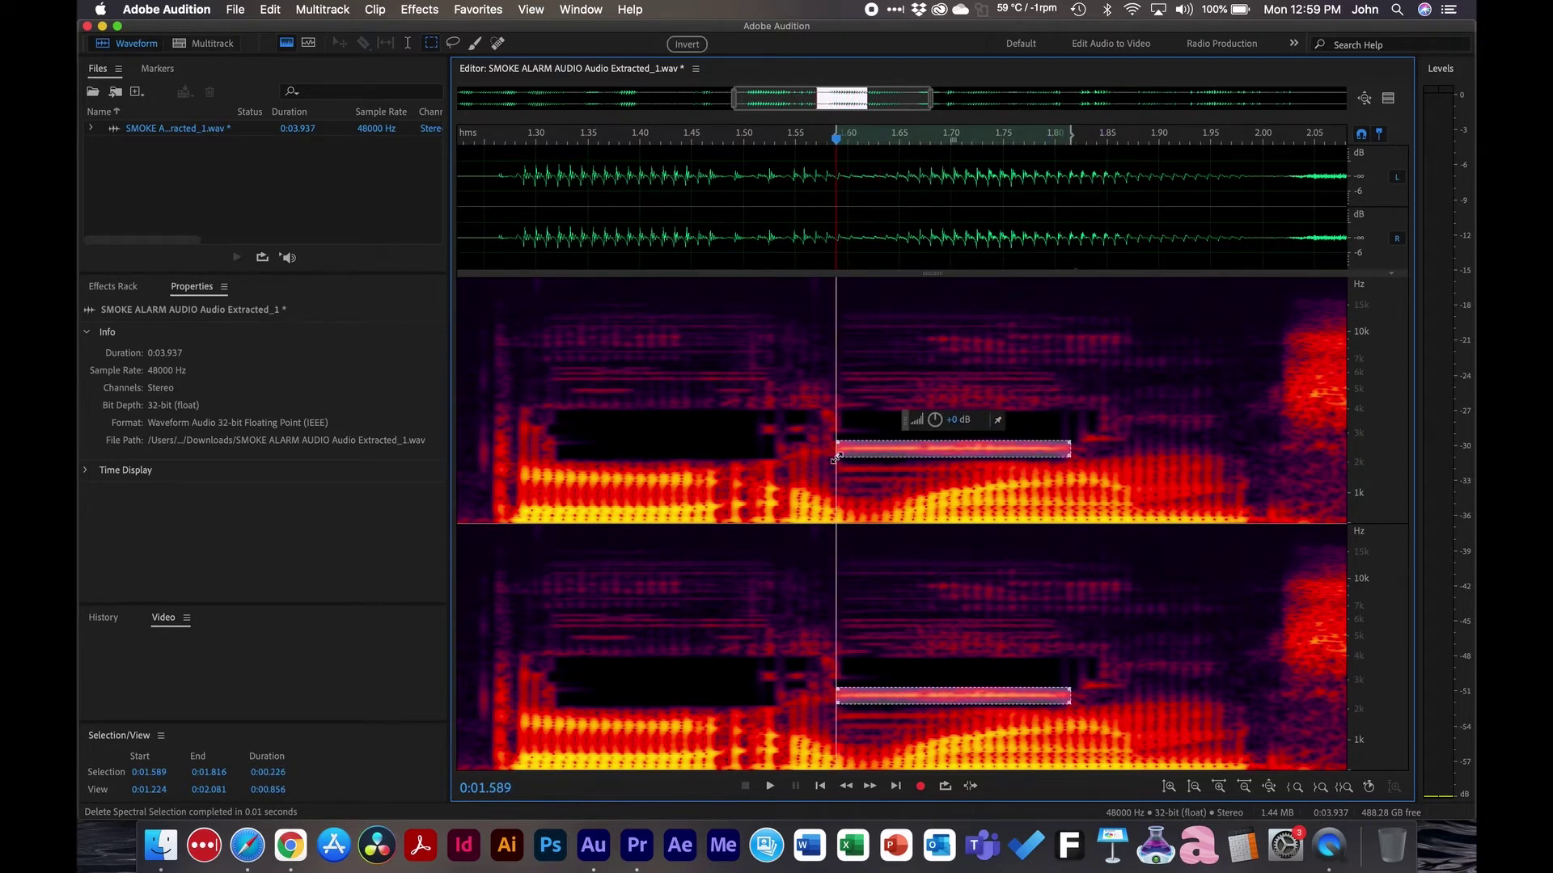
click(885, 399)
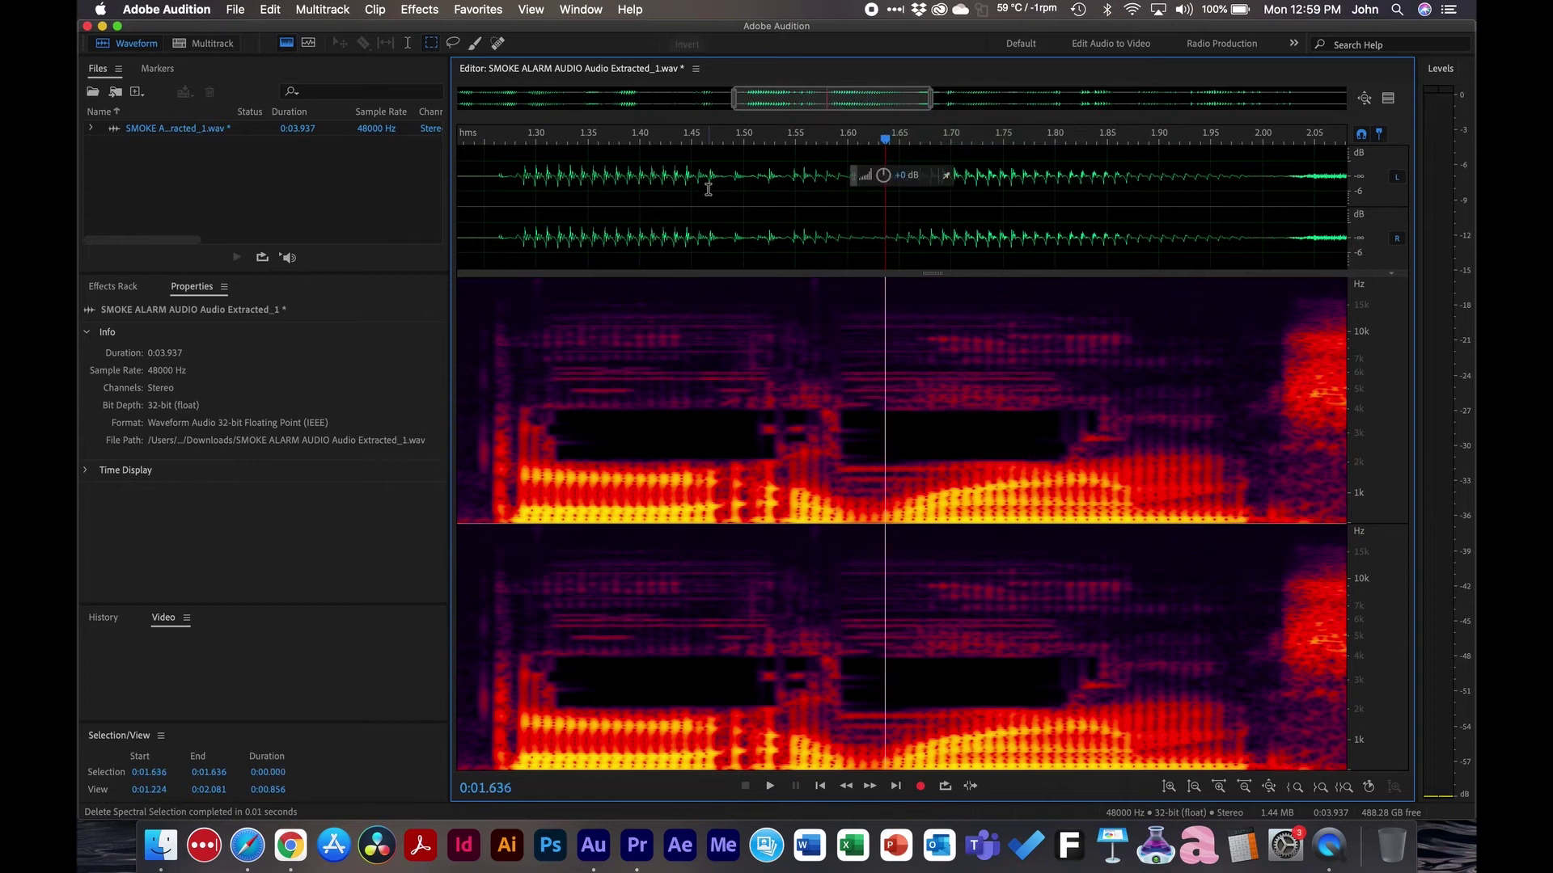
Play back the edited audio from about 1.155 s to review the cleanup
click(687, 148)
scroll(687, 146, down, 1)
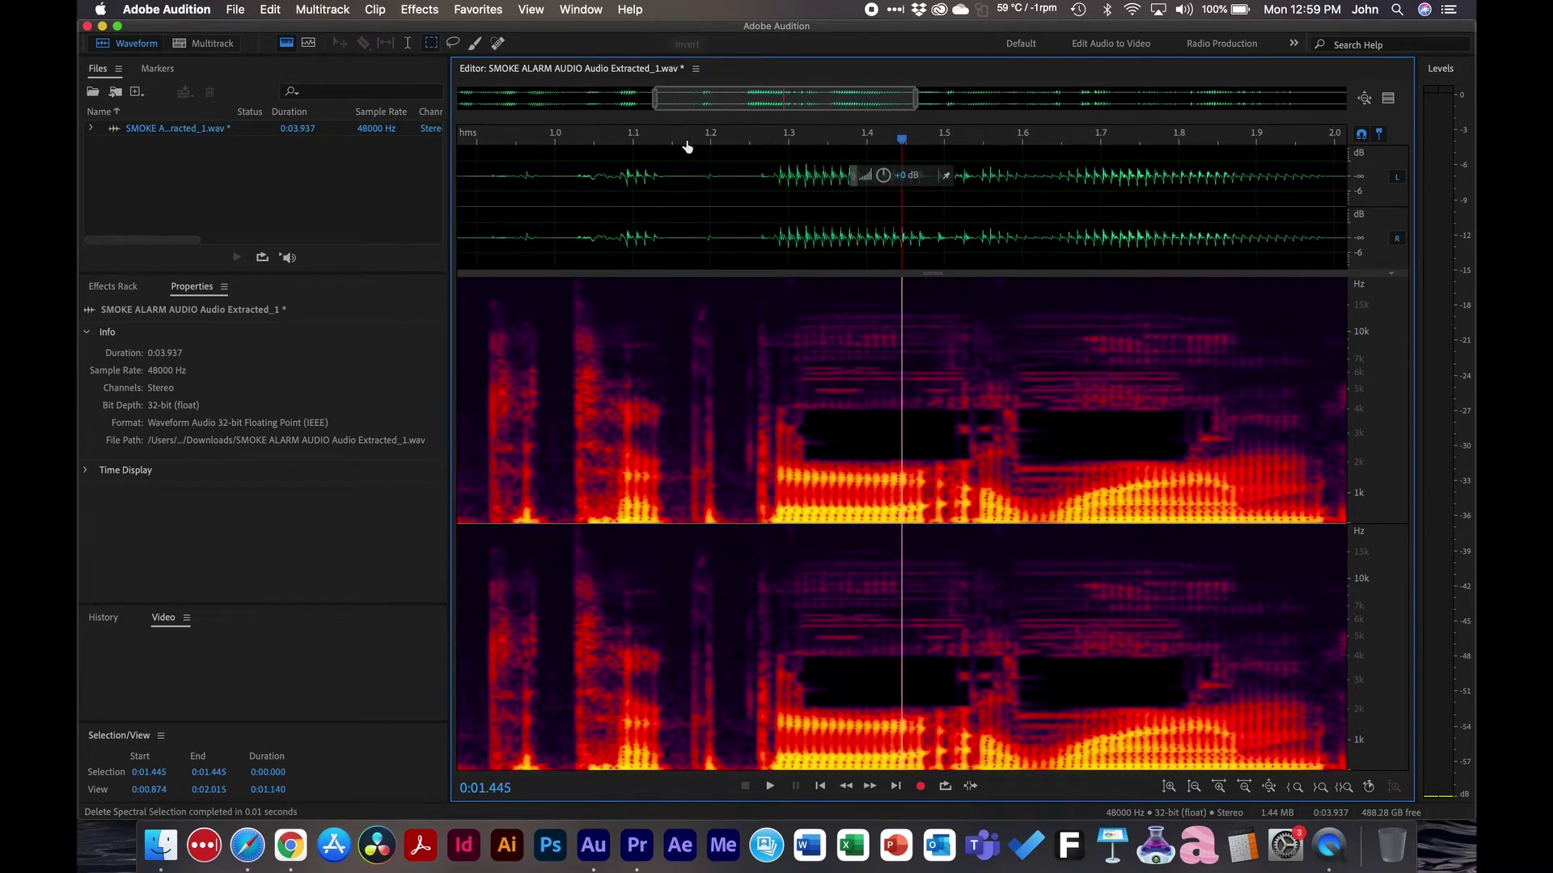
click(677, 140)
key(space)
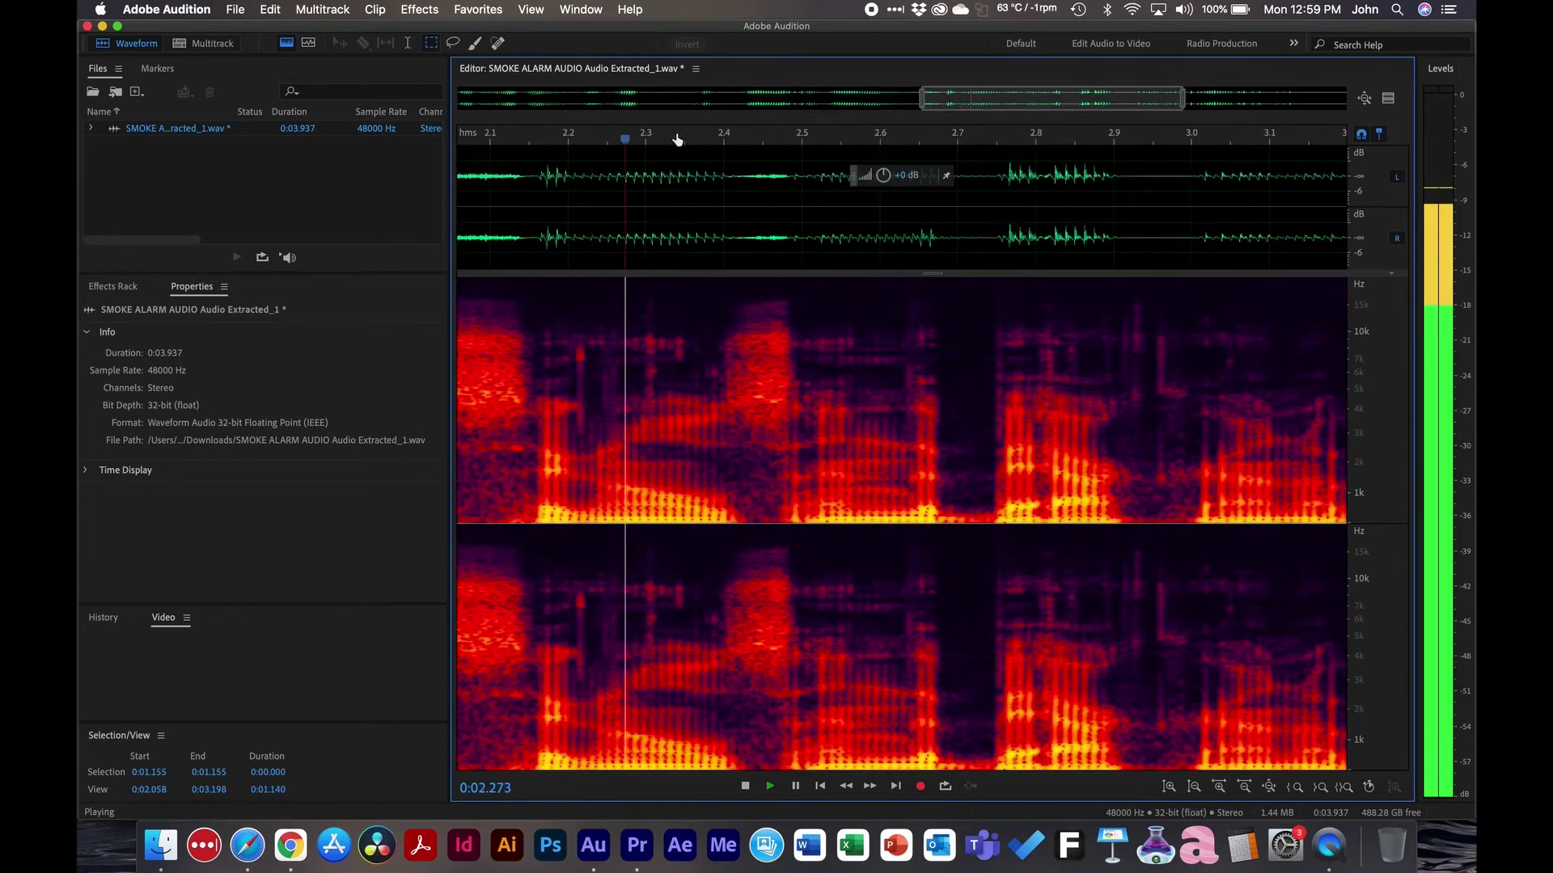
key(Home)
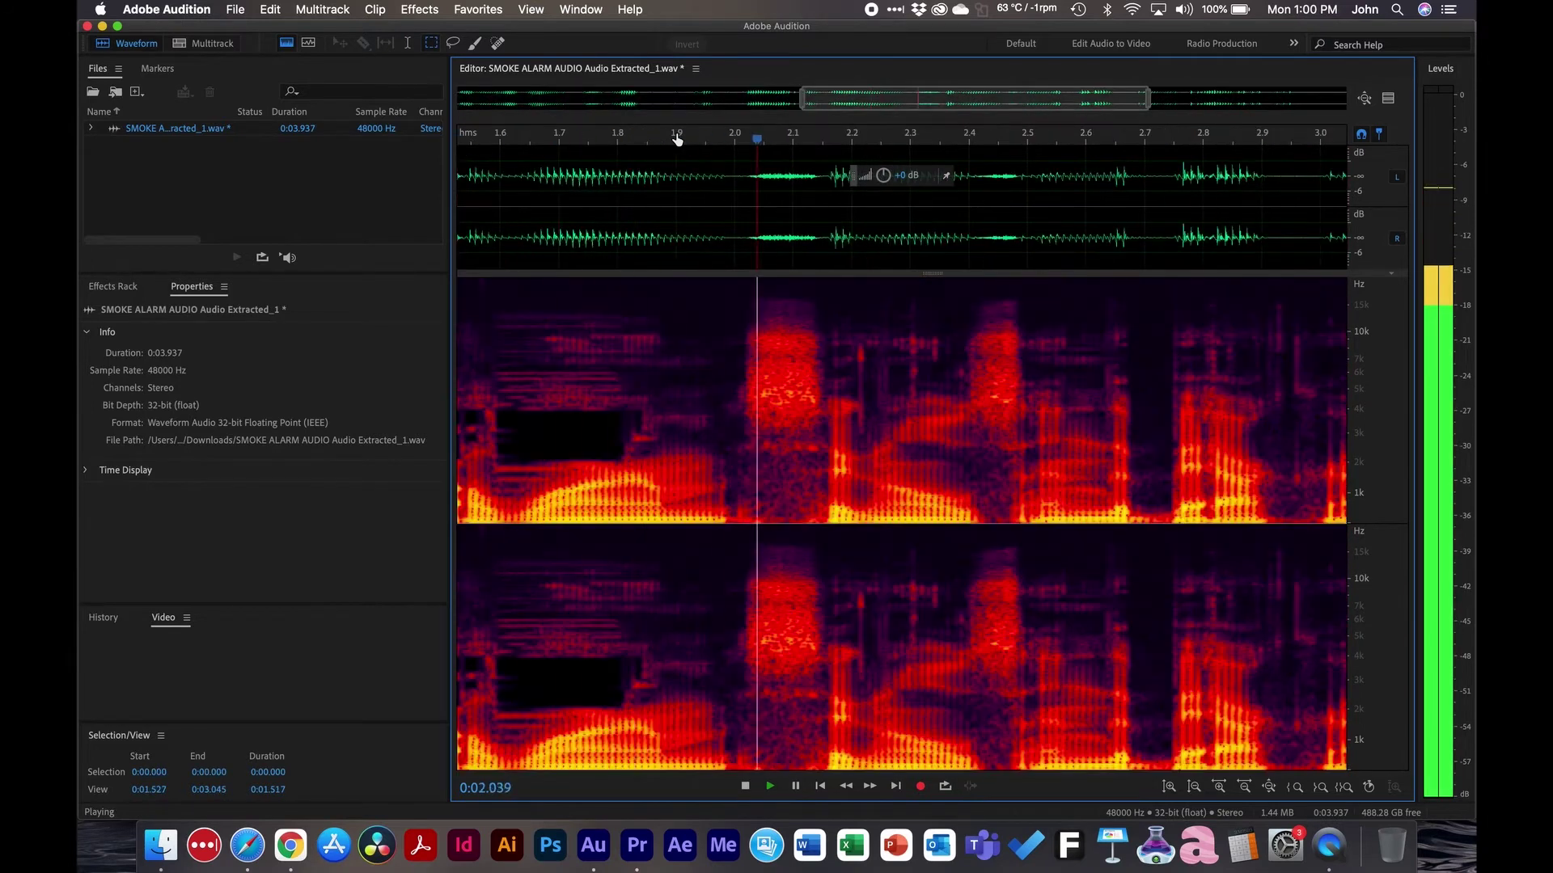
key(space)
Marquee-select the faint higher beep band near 1.30–1.535 s
scroll(817, 259, left, 5)
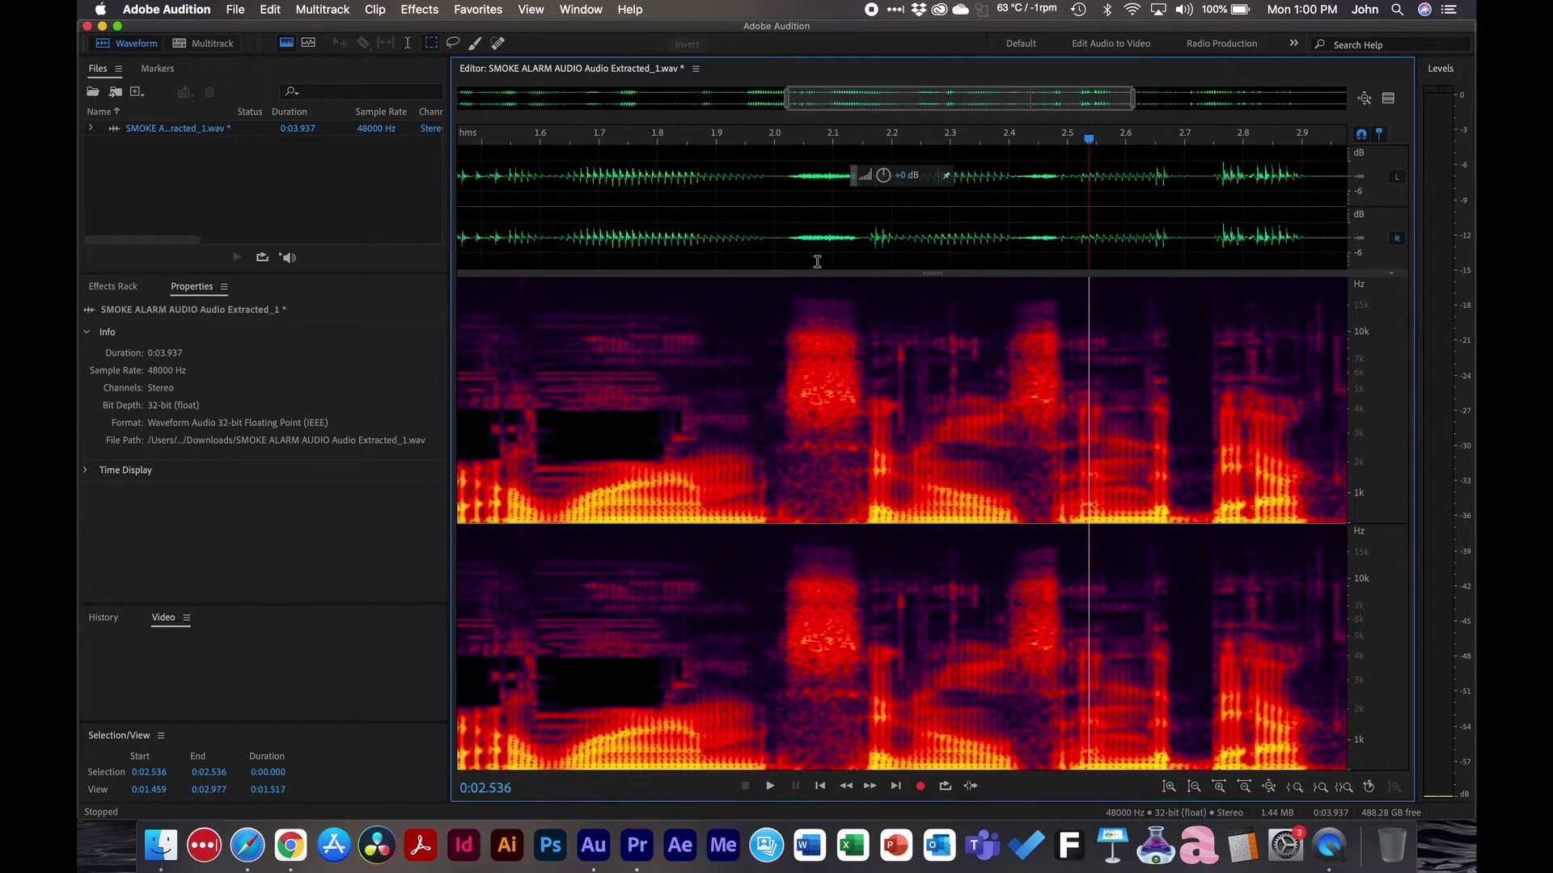
scroll(817, 261, left, 6)
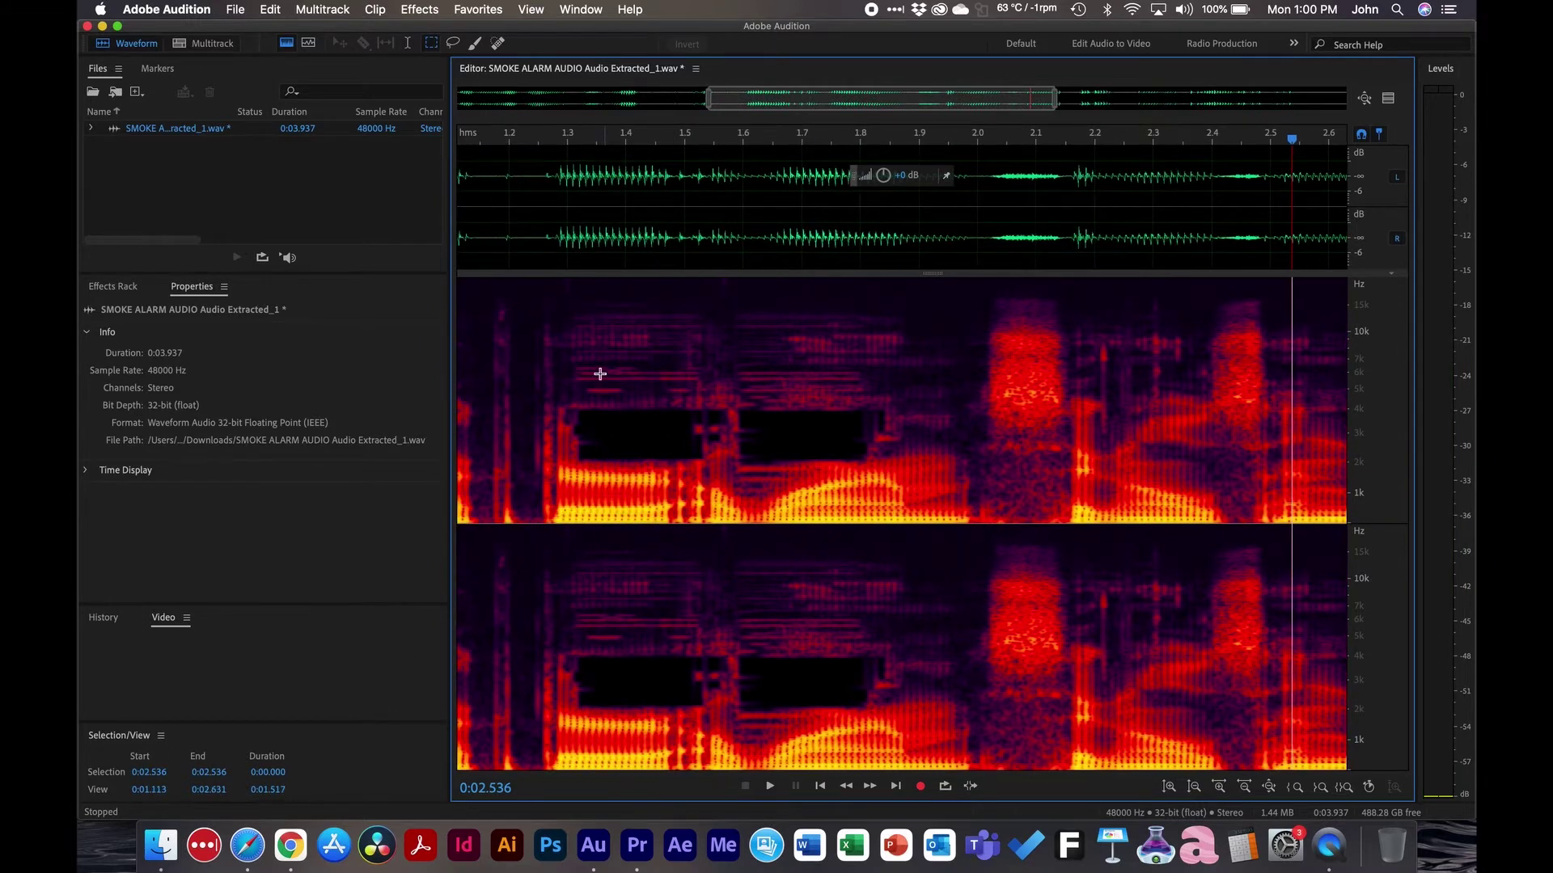
drag(570, 368, 864, 380)
Erase the faint upper band, trial-select a lower band near 2 kHz, deselect, and rewind the playhead
key(Delete)
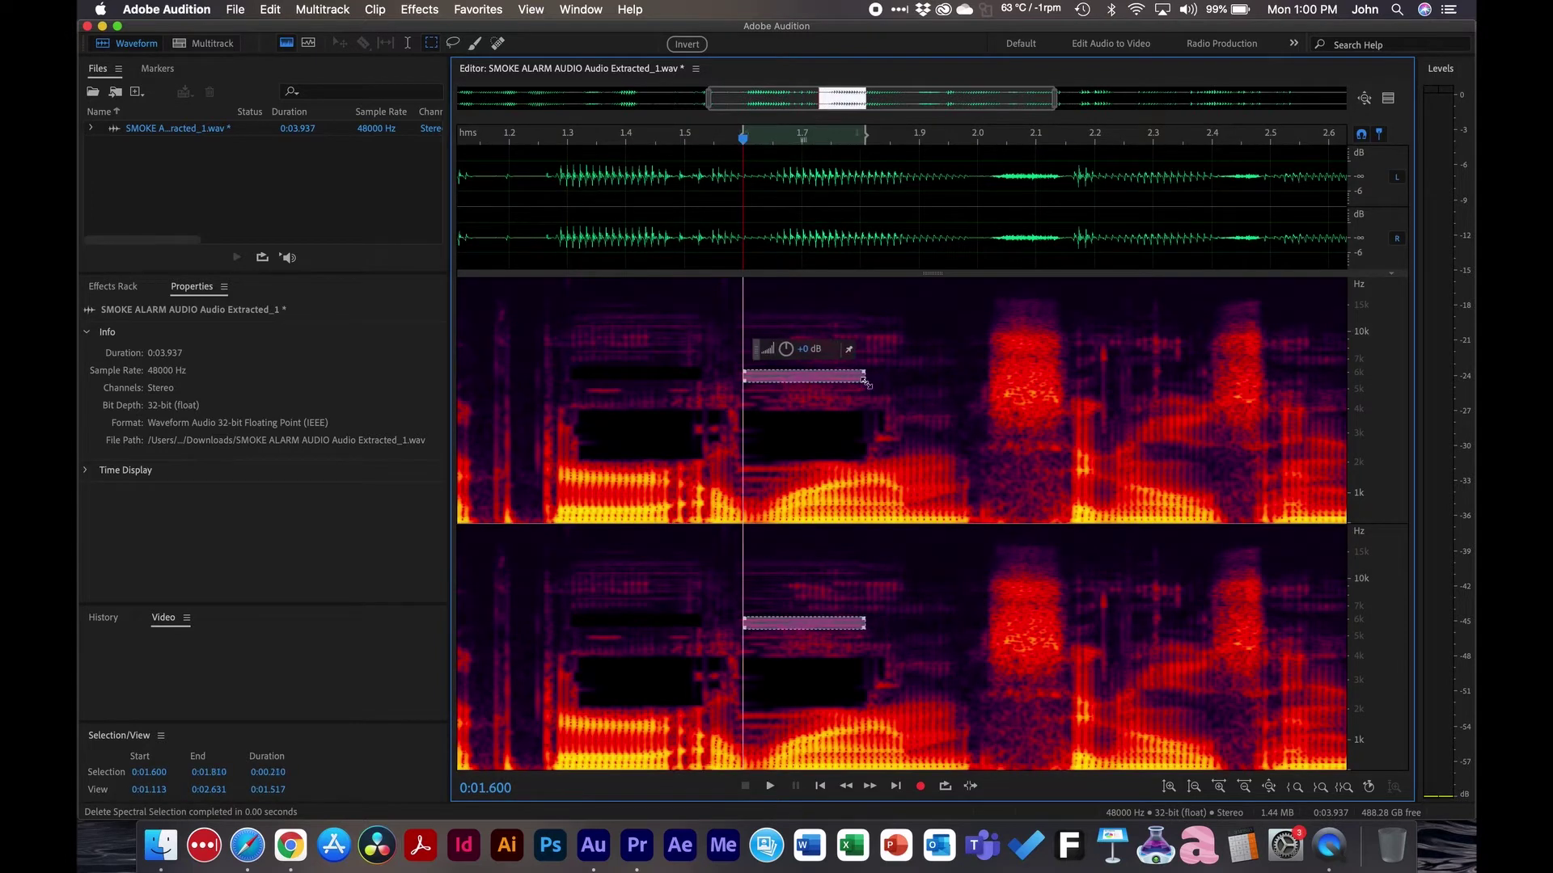
drag(741, 465, 796, 483)
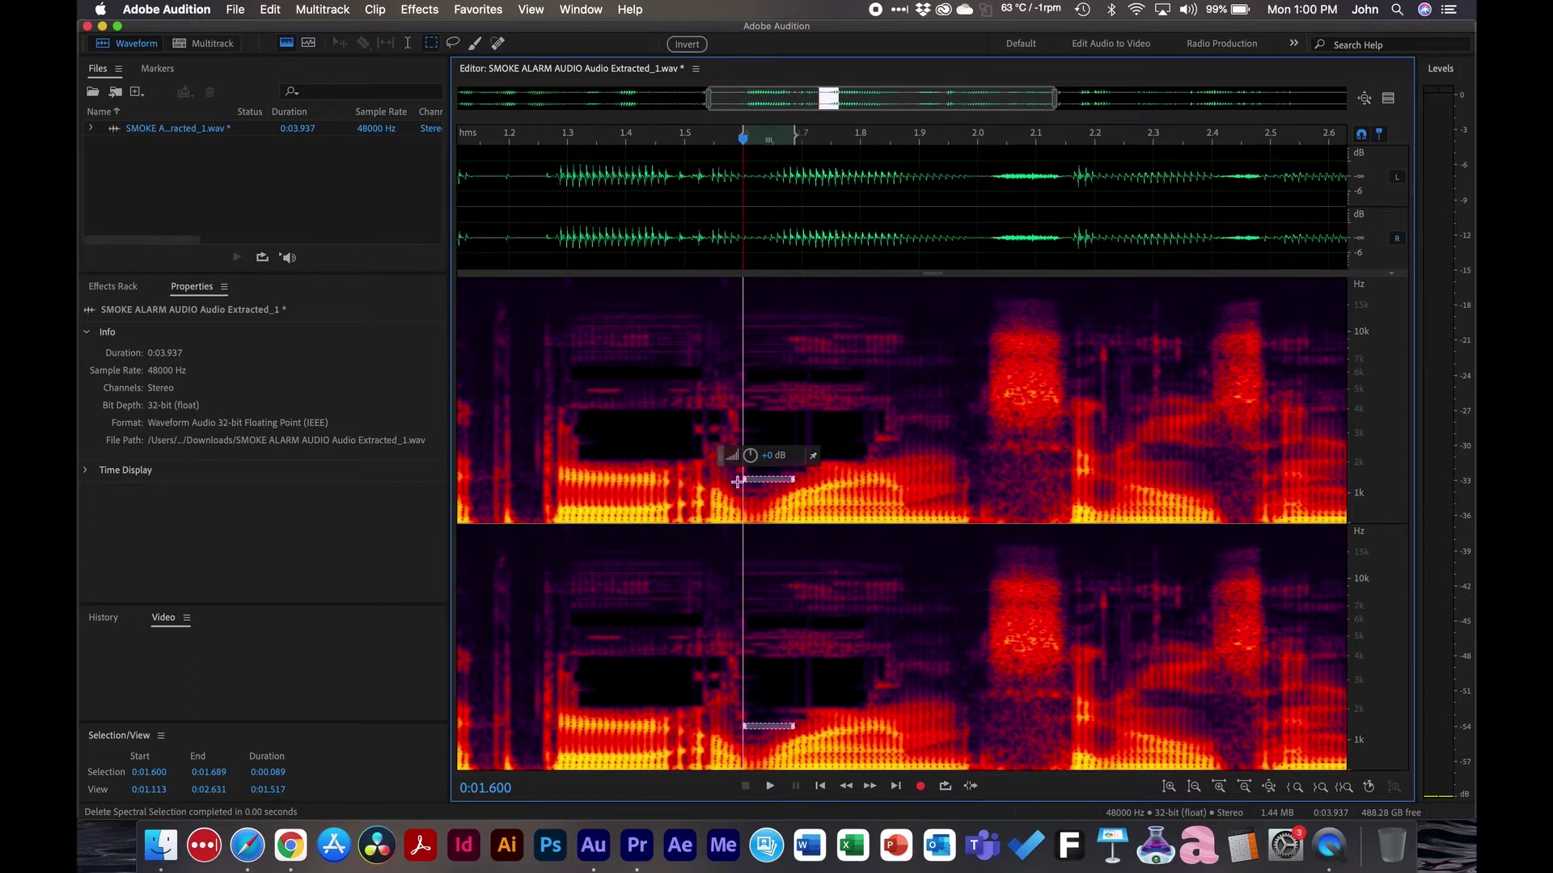
drag(742, 487, 771, 494)
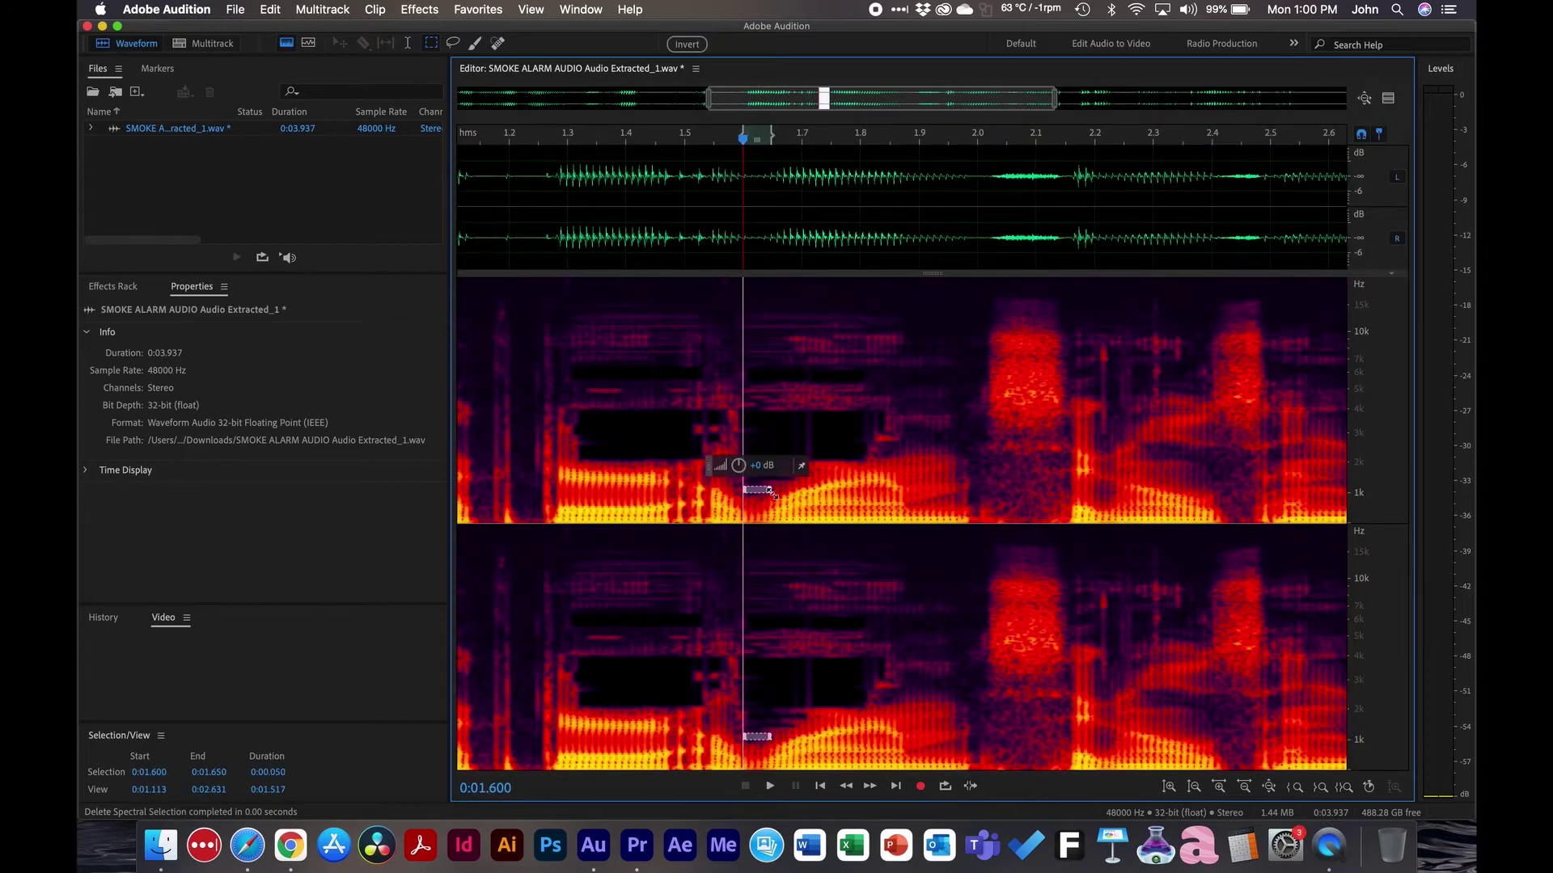
click(813, 432)
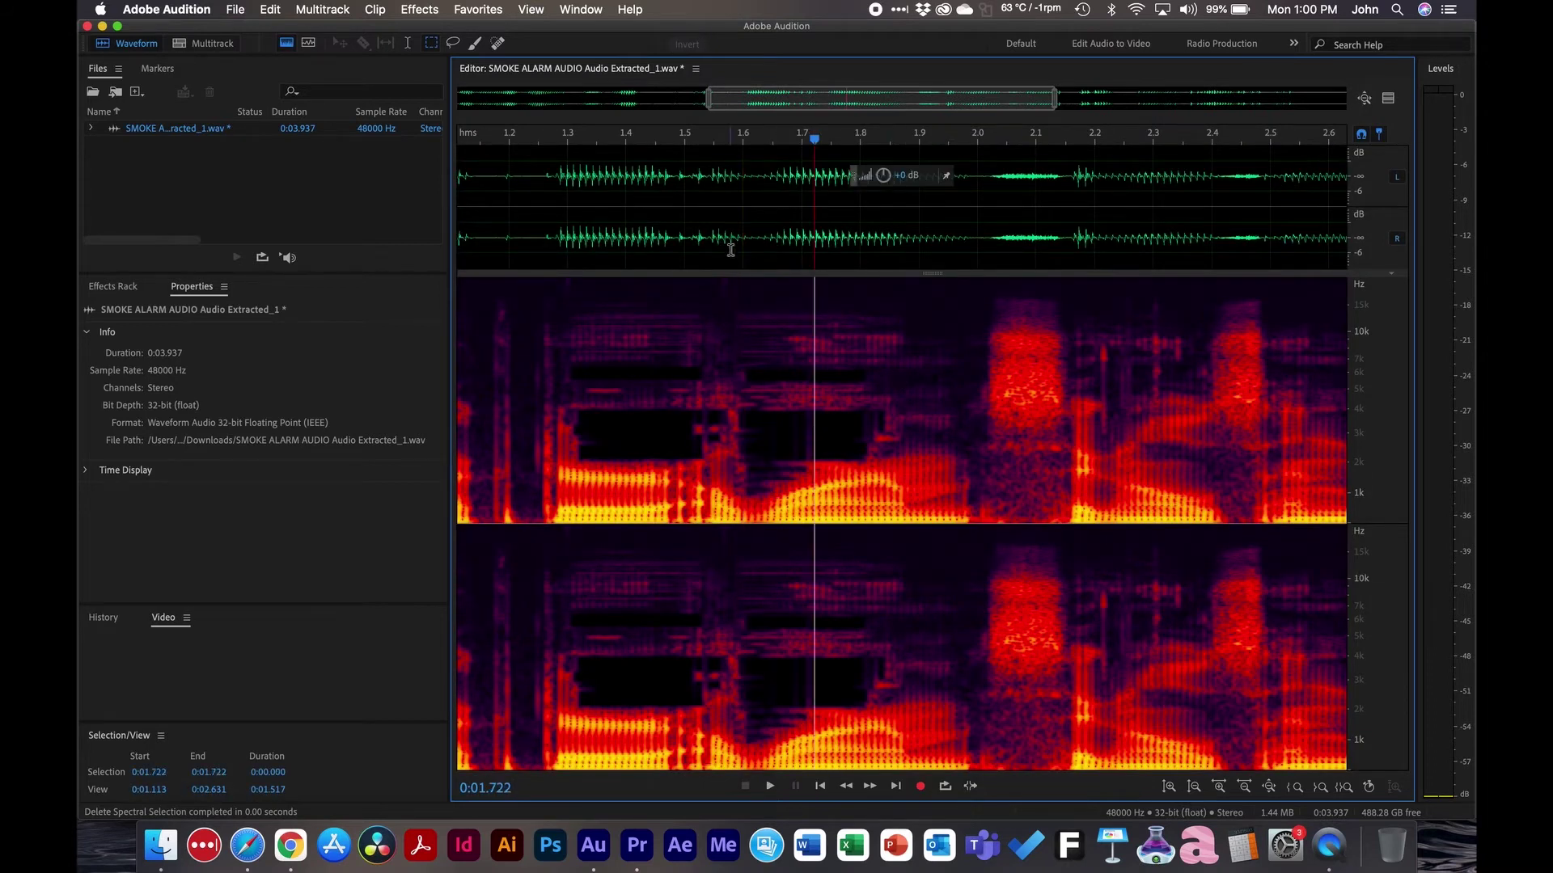
drag(762, 147, 460, 194)
key(space)
key(space)
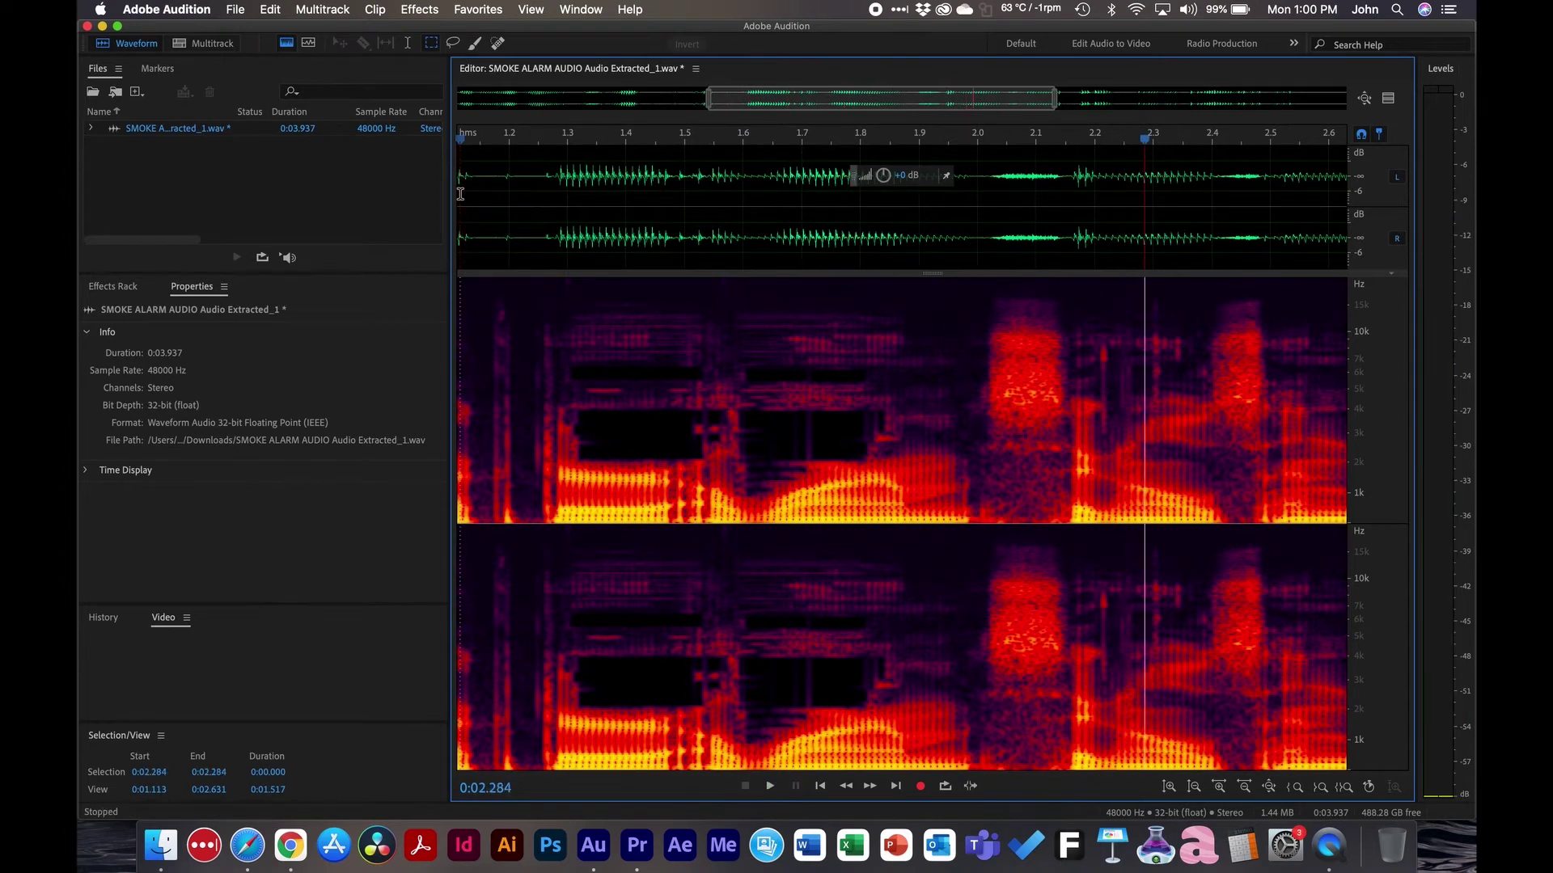
key(minus)
click(565, 141)
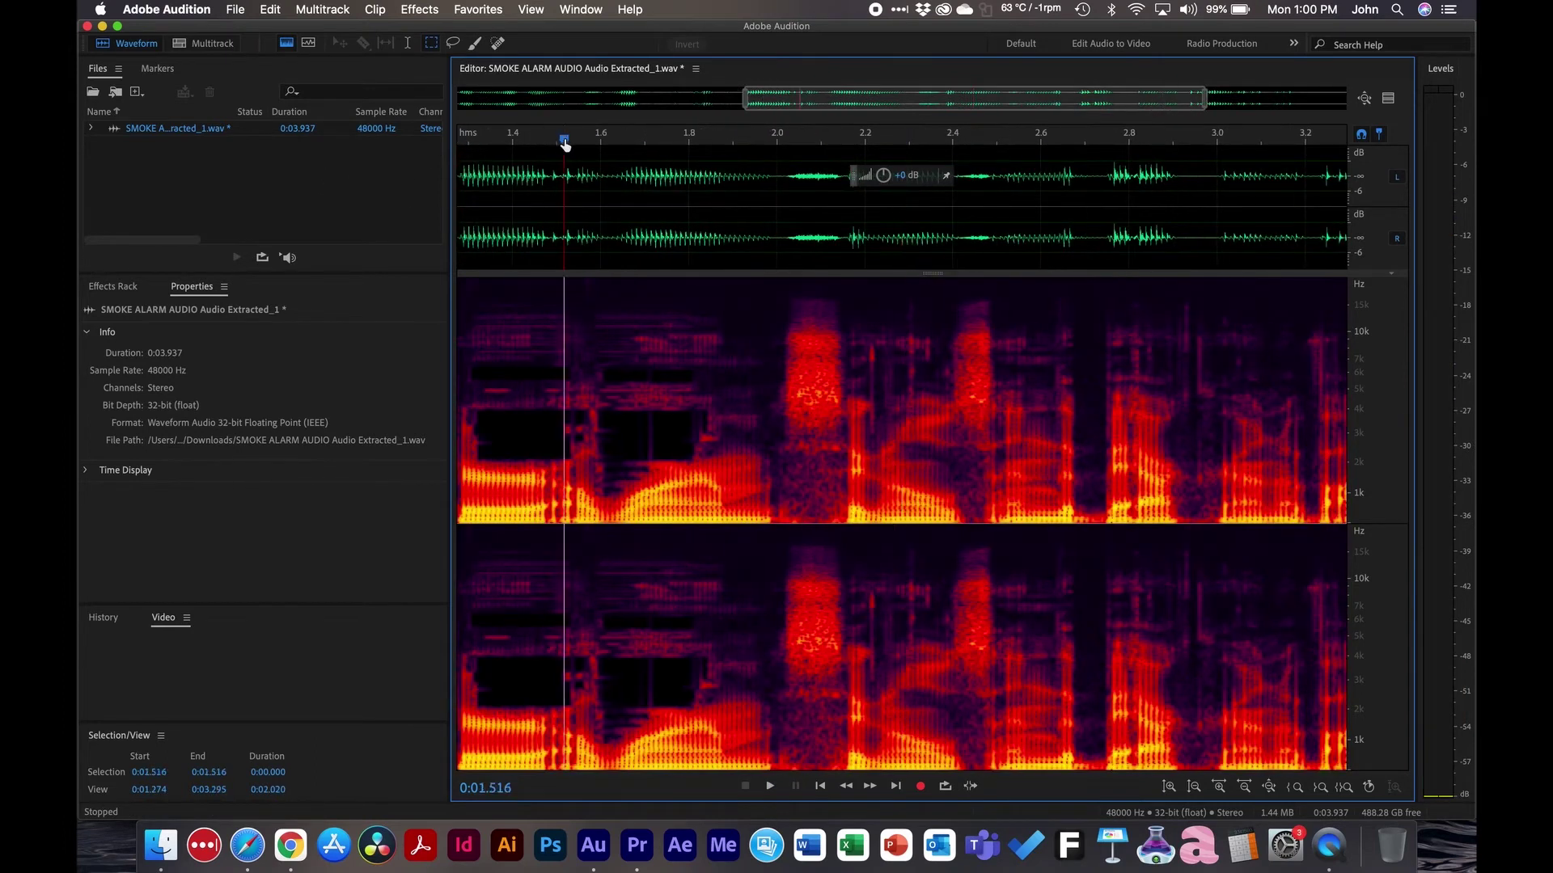
key(space)
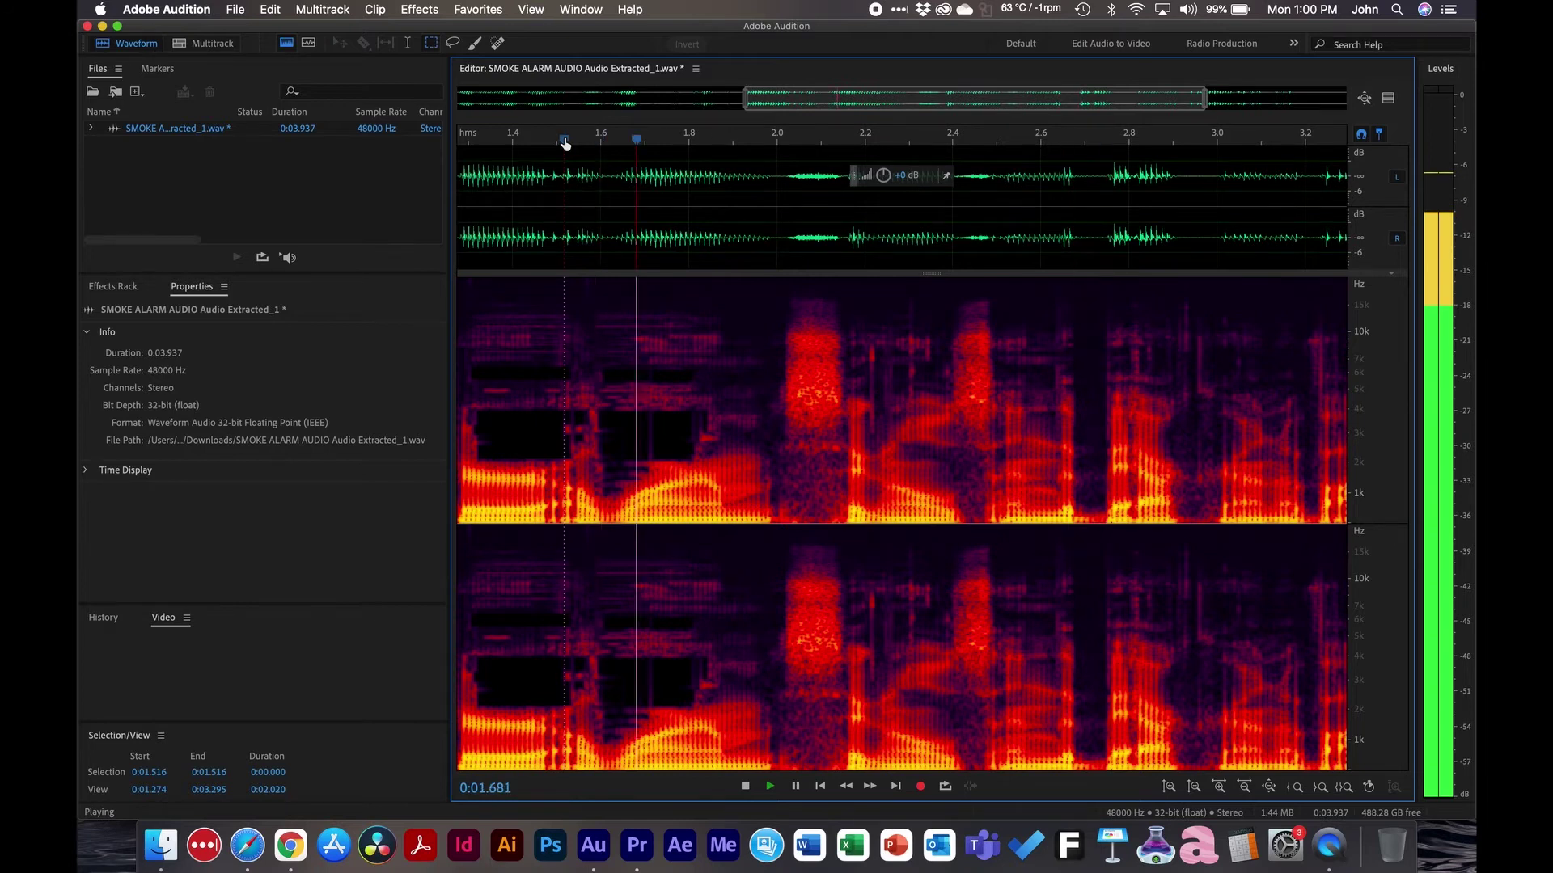
key(minus)
key(minus)
key(space)
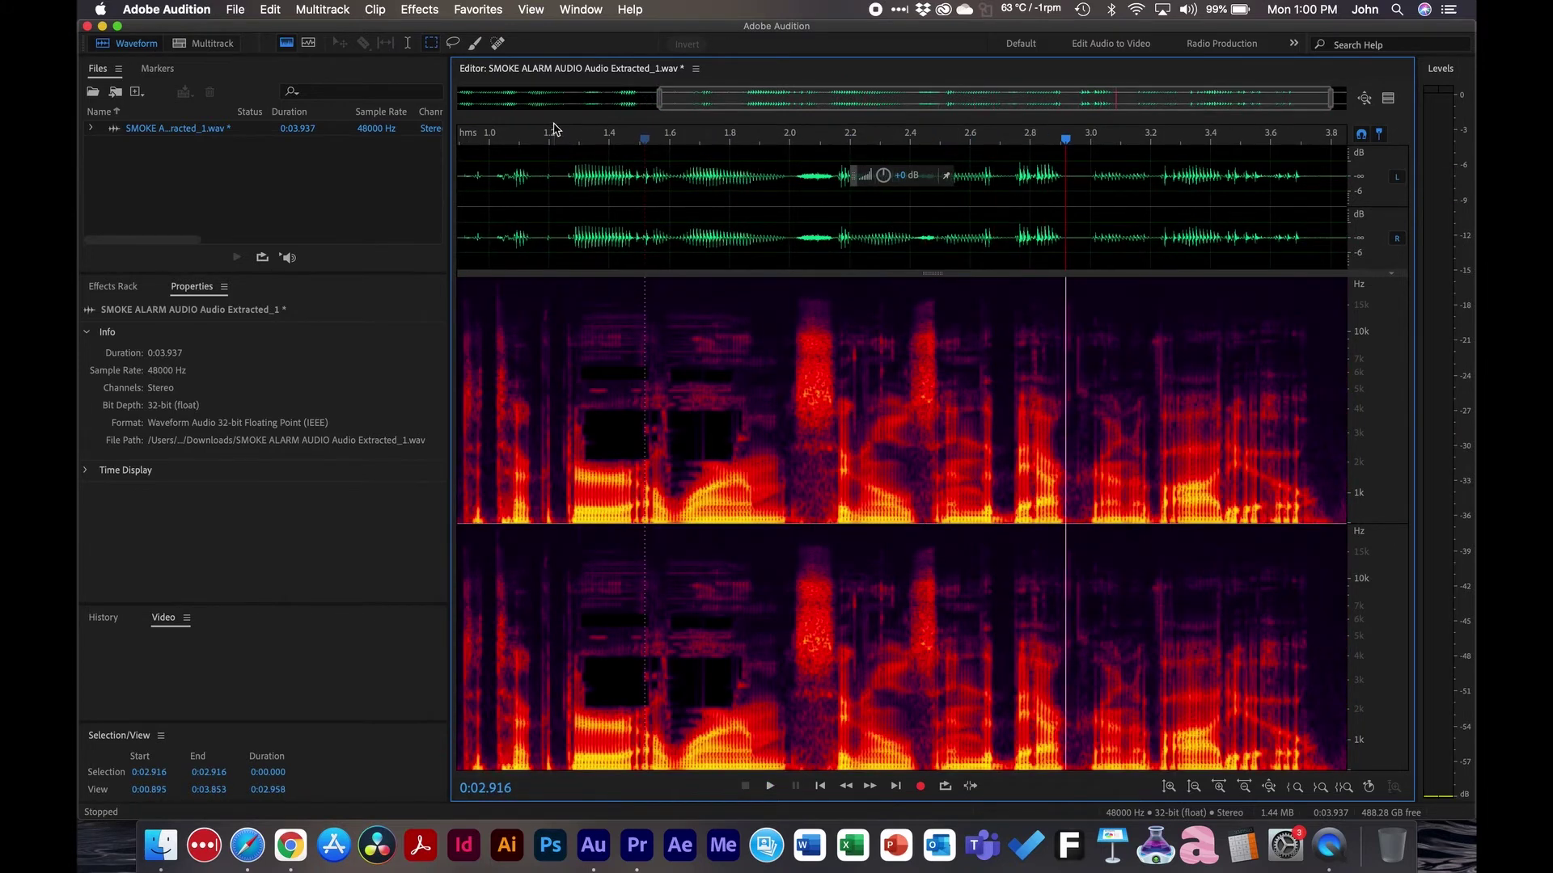
drag(535, 128, 460, 128)
key(space)
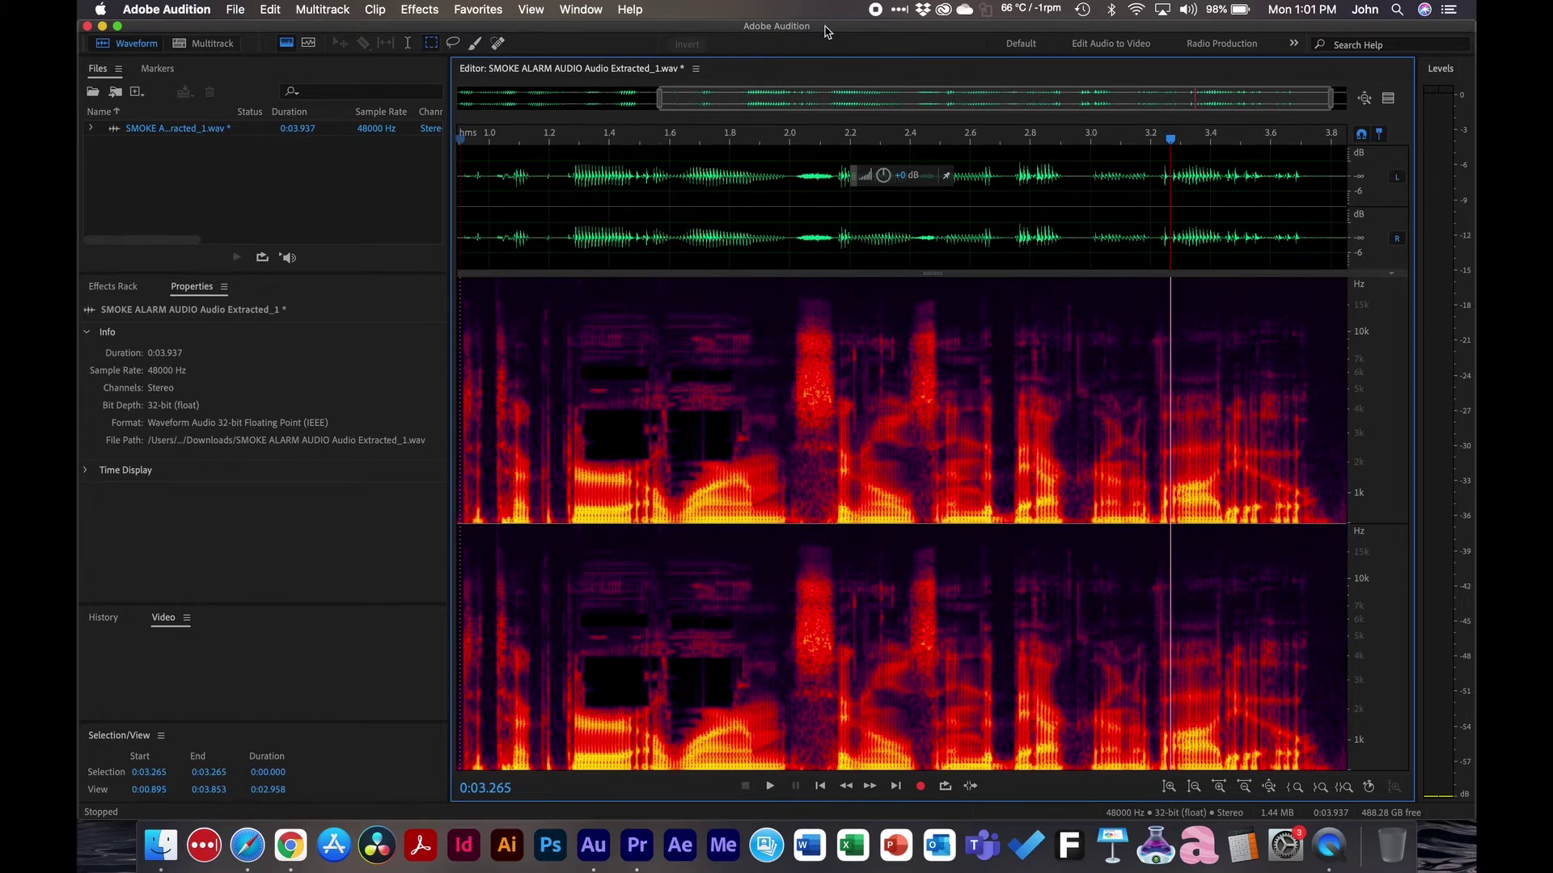
key(super+s)
In Premiere Pro, deselect the clip, rewind to the sequence start, and play it
click(637, 845)
click(981, 579)
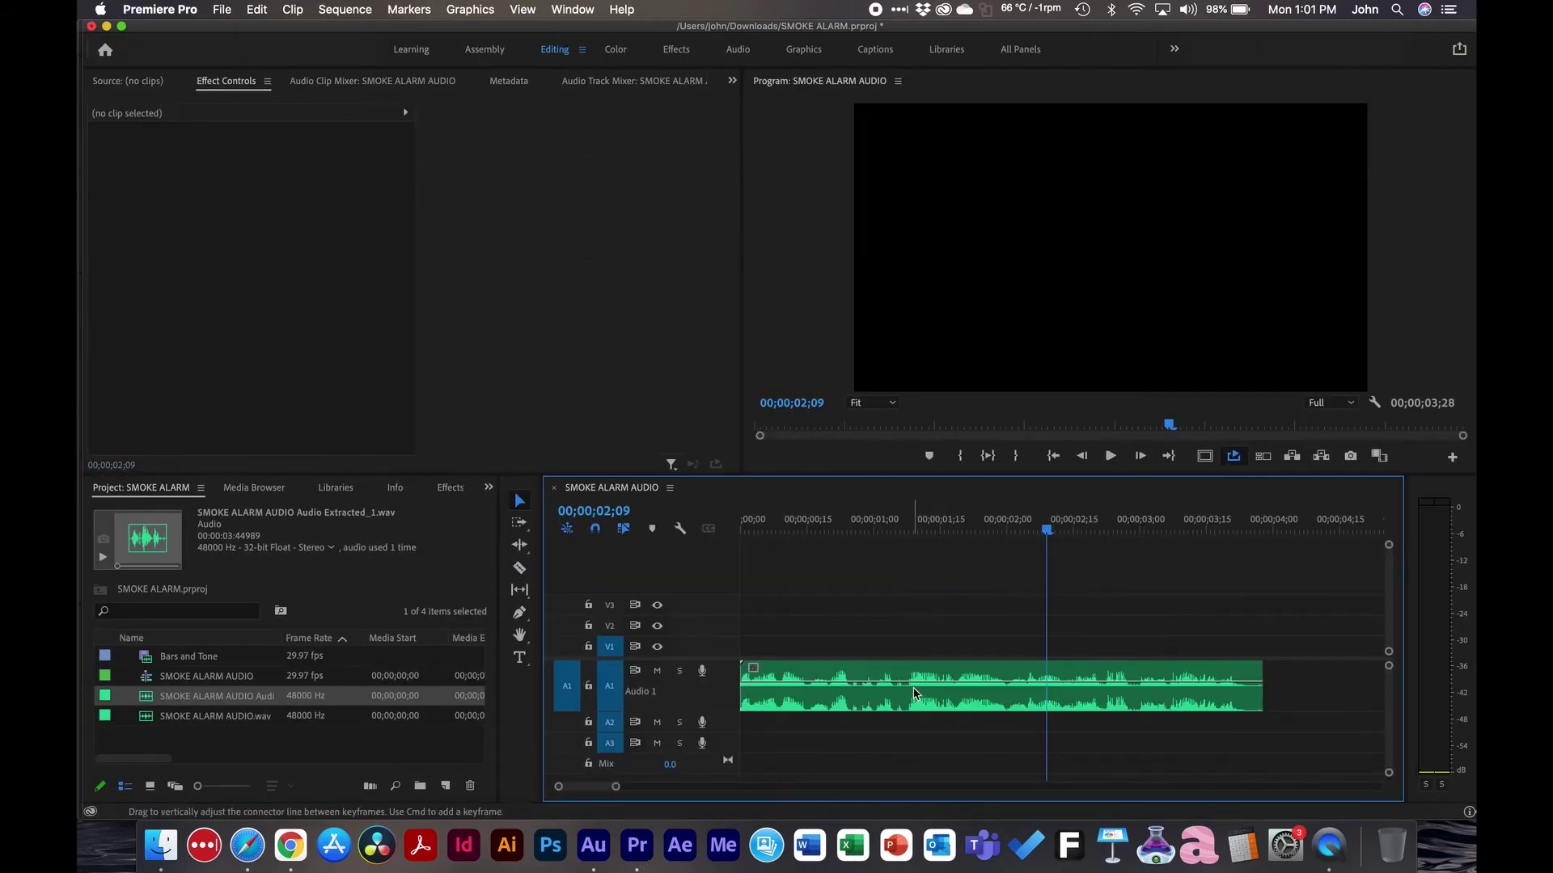
drag(988, 524, 742, 525)
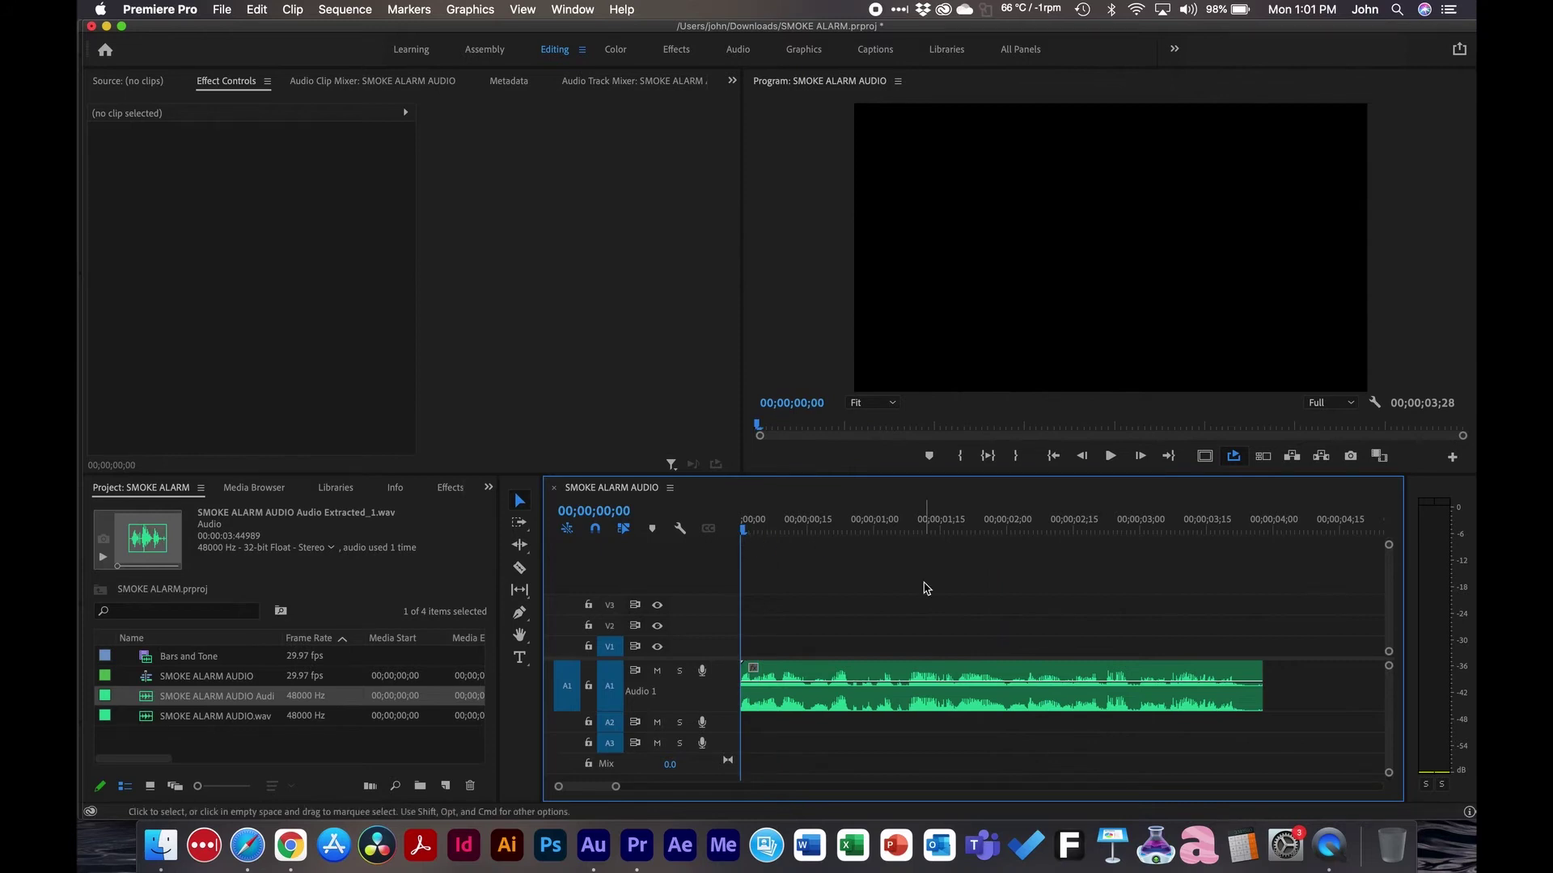
key(space)
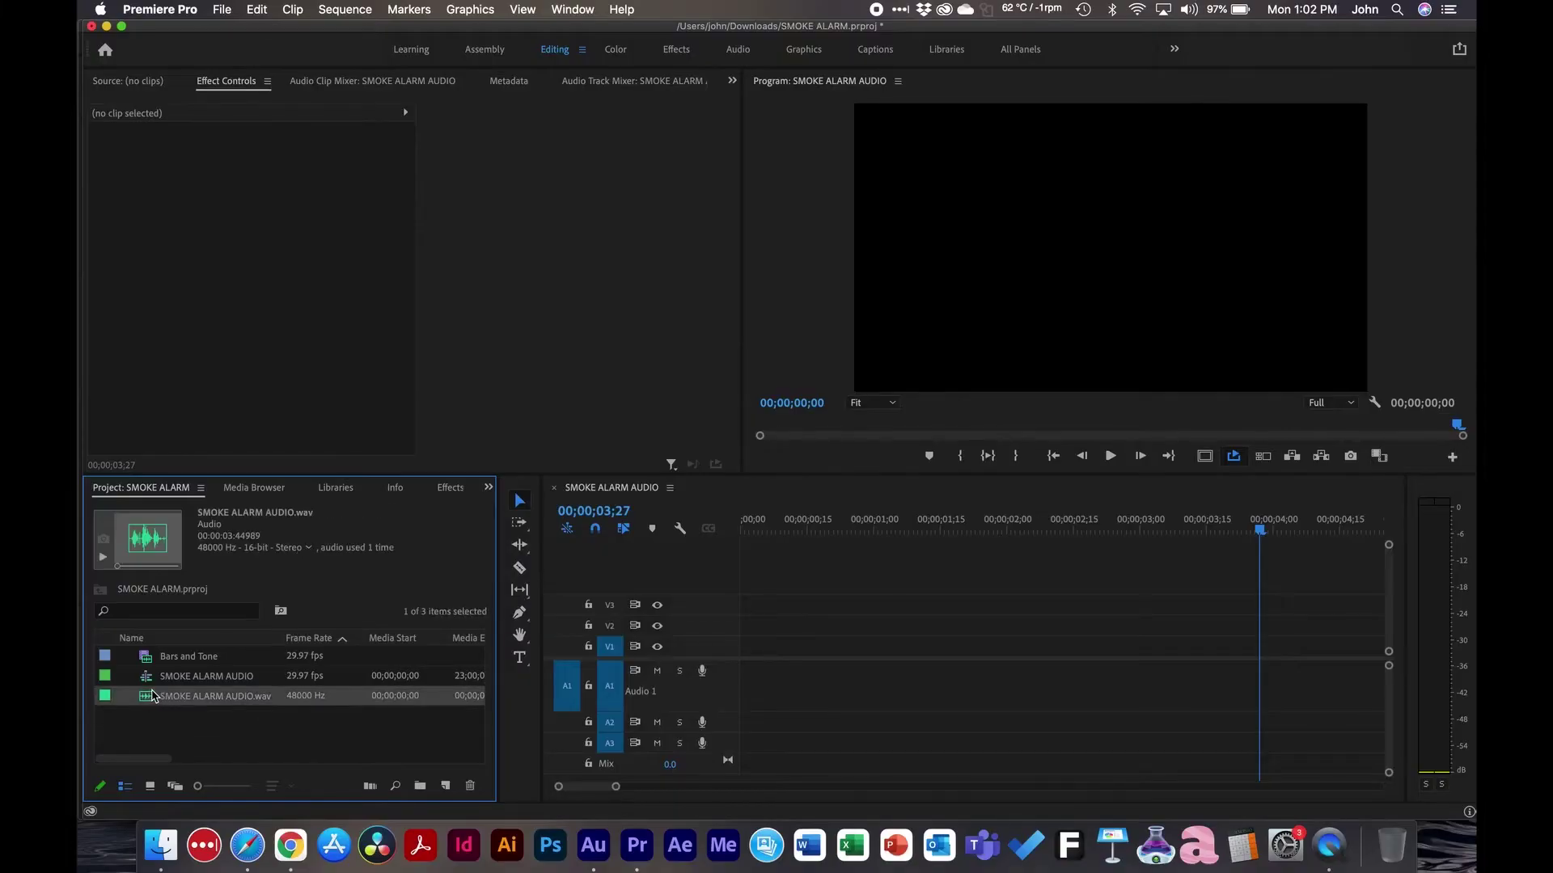
Place SMOKE ALARM AUDIO.wav at the start of A1 and find where the beep starts
drag(148, 701, 742, 686)
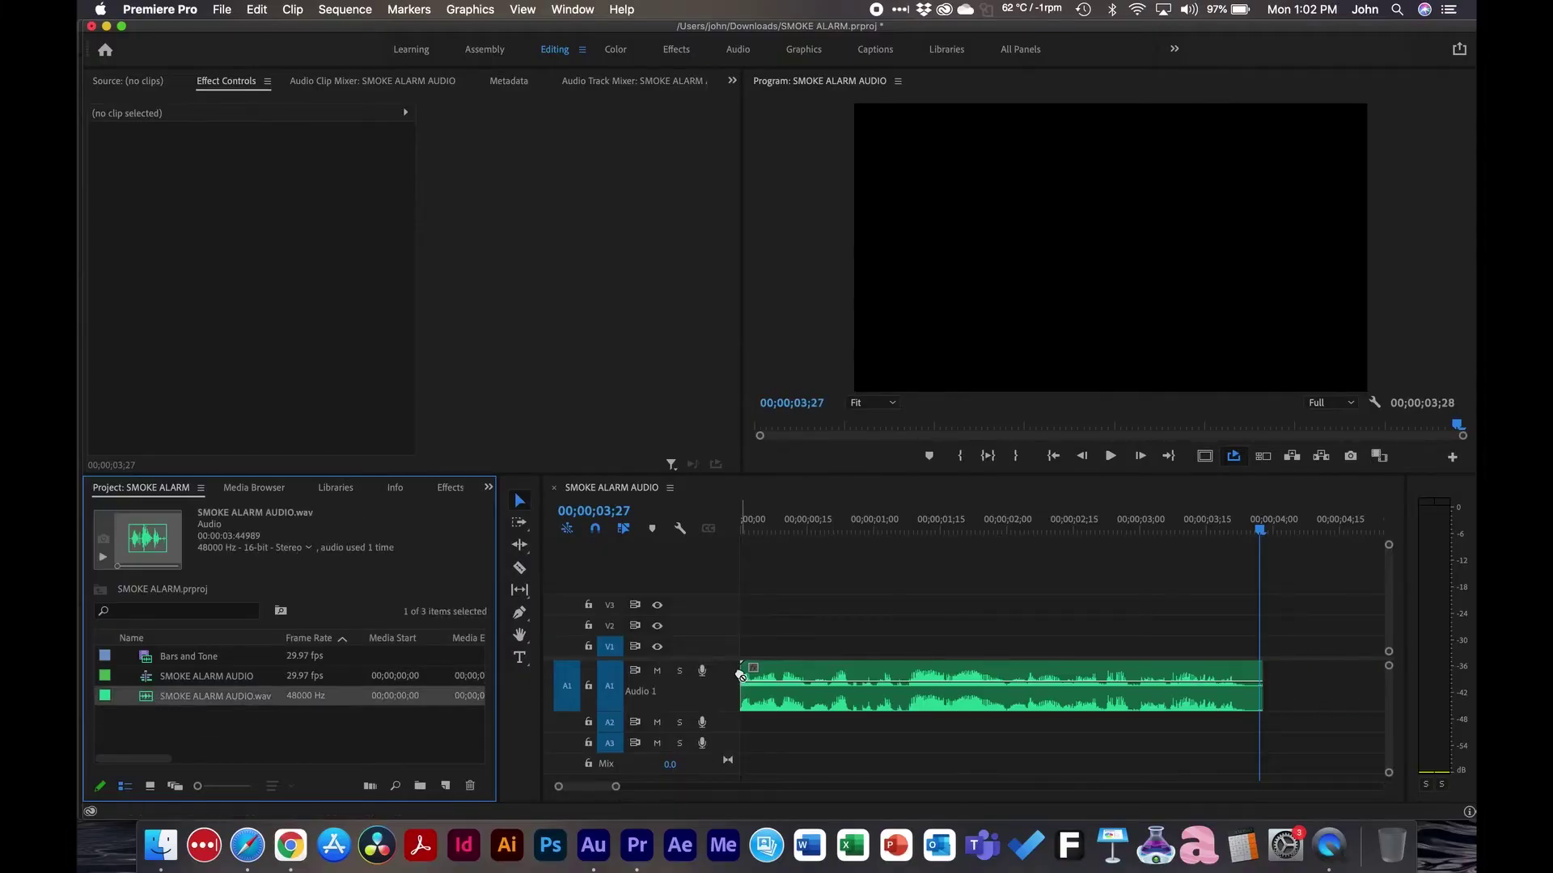
click(861, 522)
key(space)
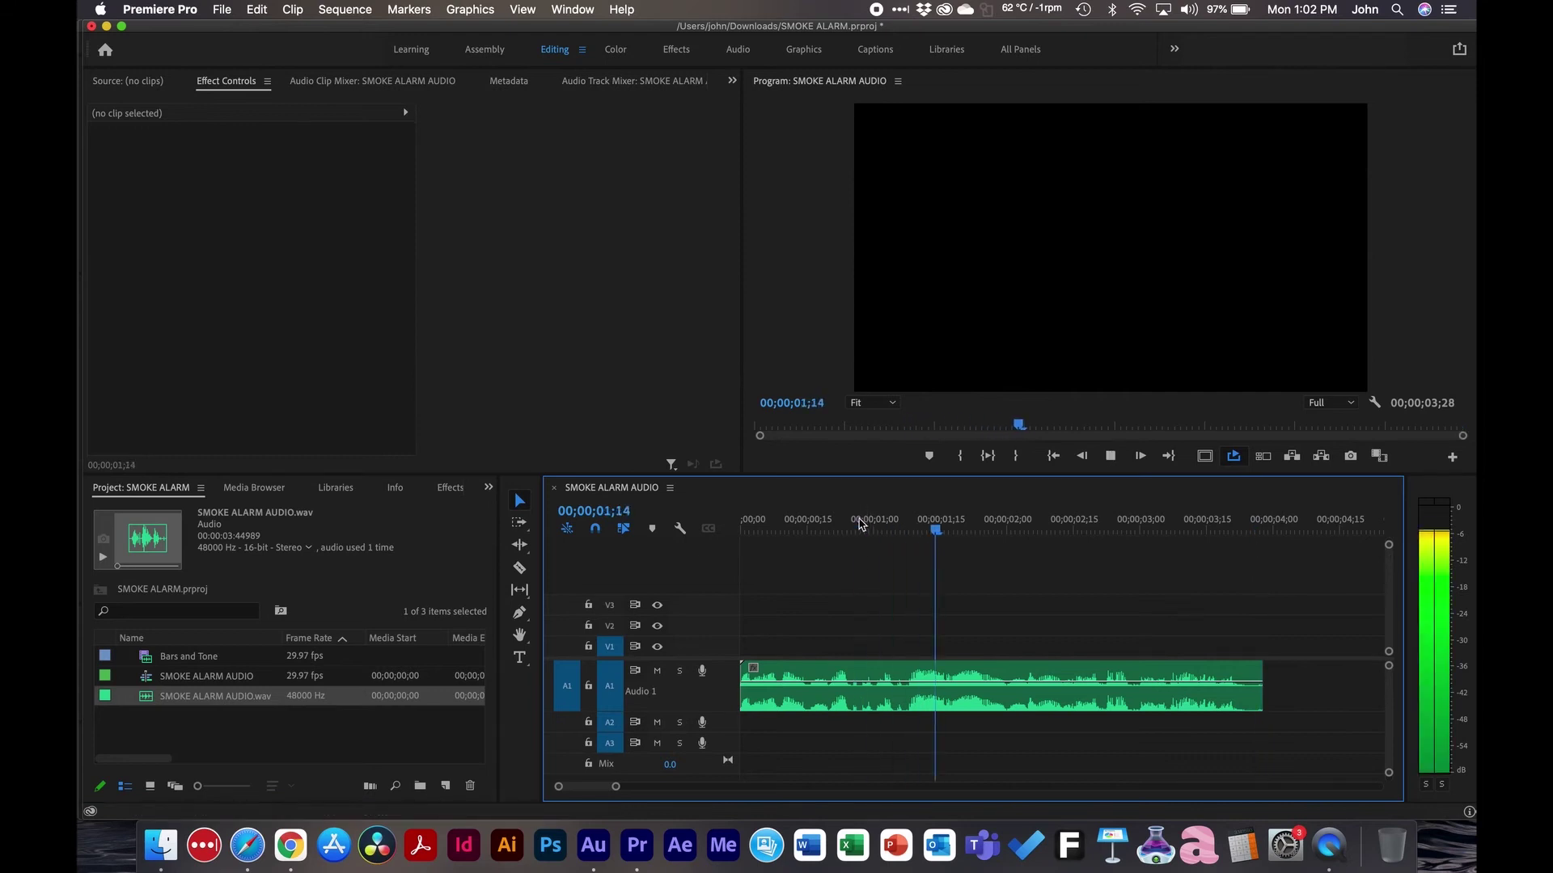
key(space)
click(892, 521)
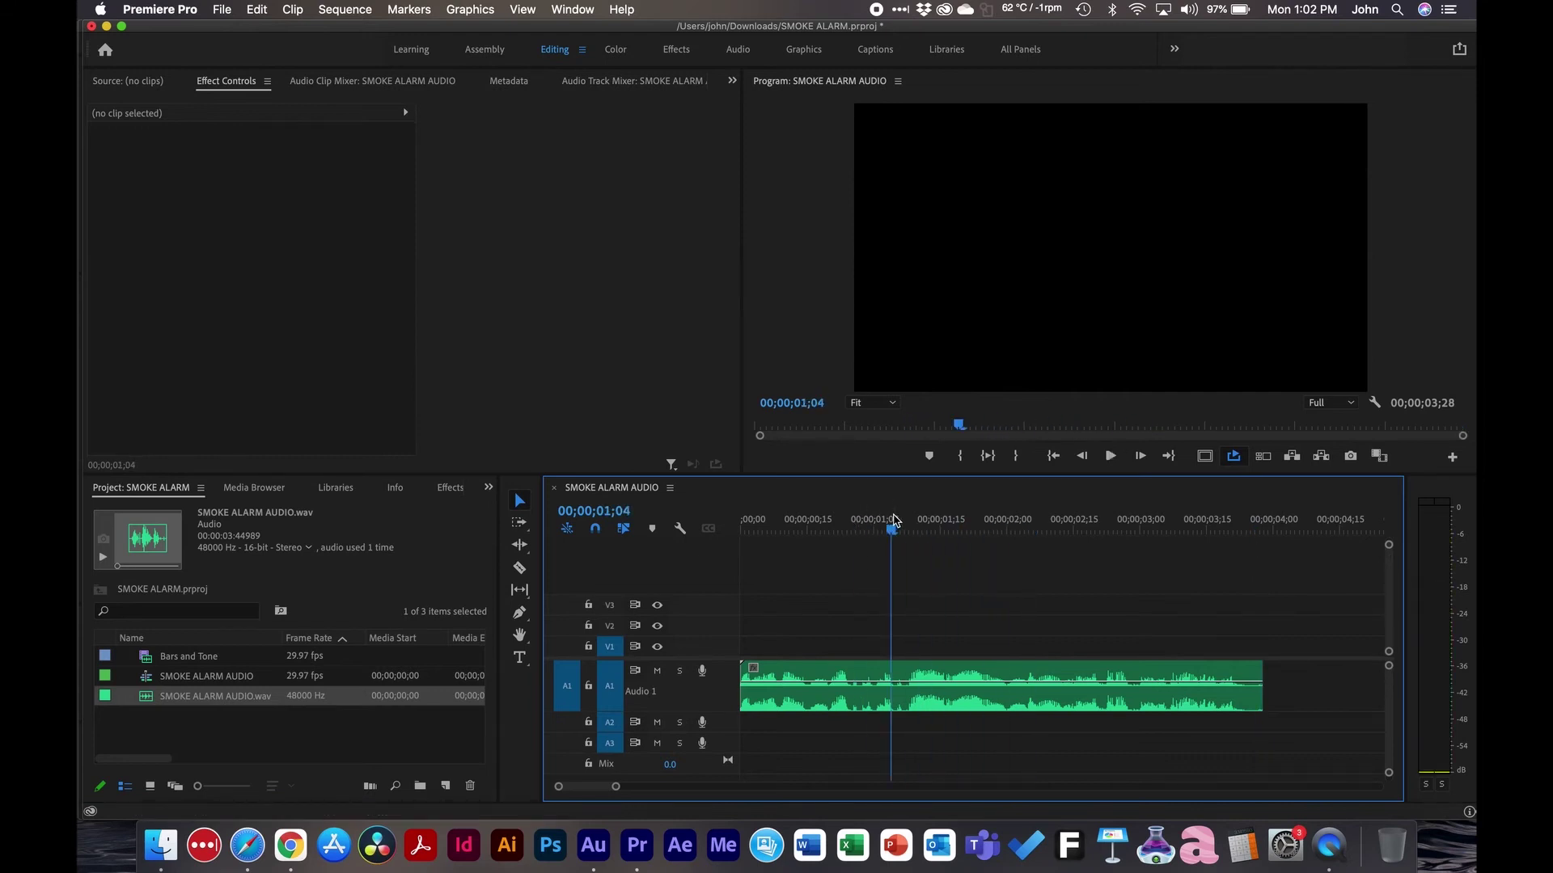
Razor-cut the clip at the beep boundaries, 01;05 and 02;03, and play across them
key(c)
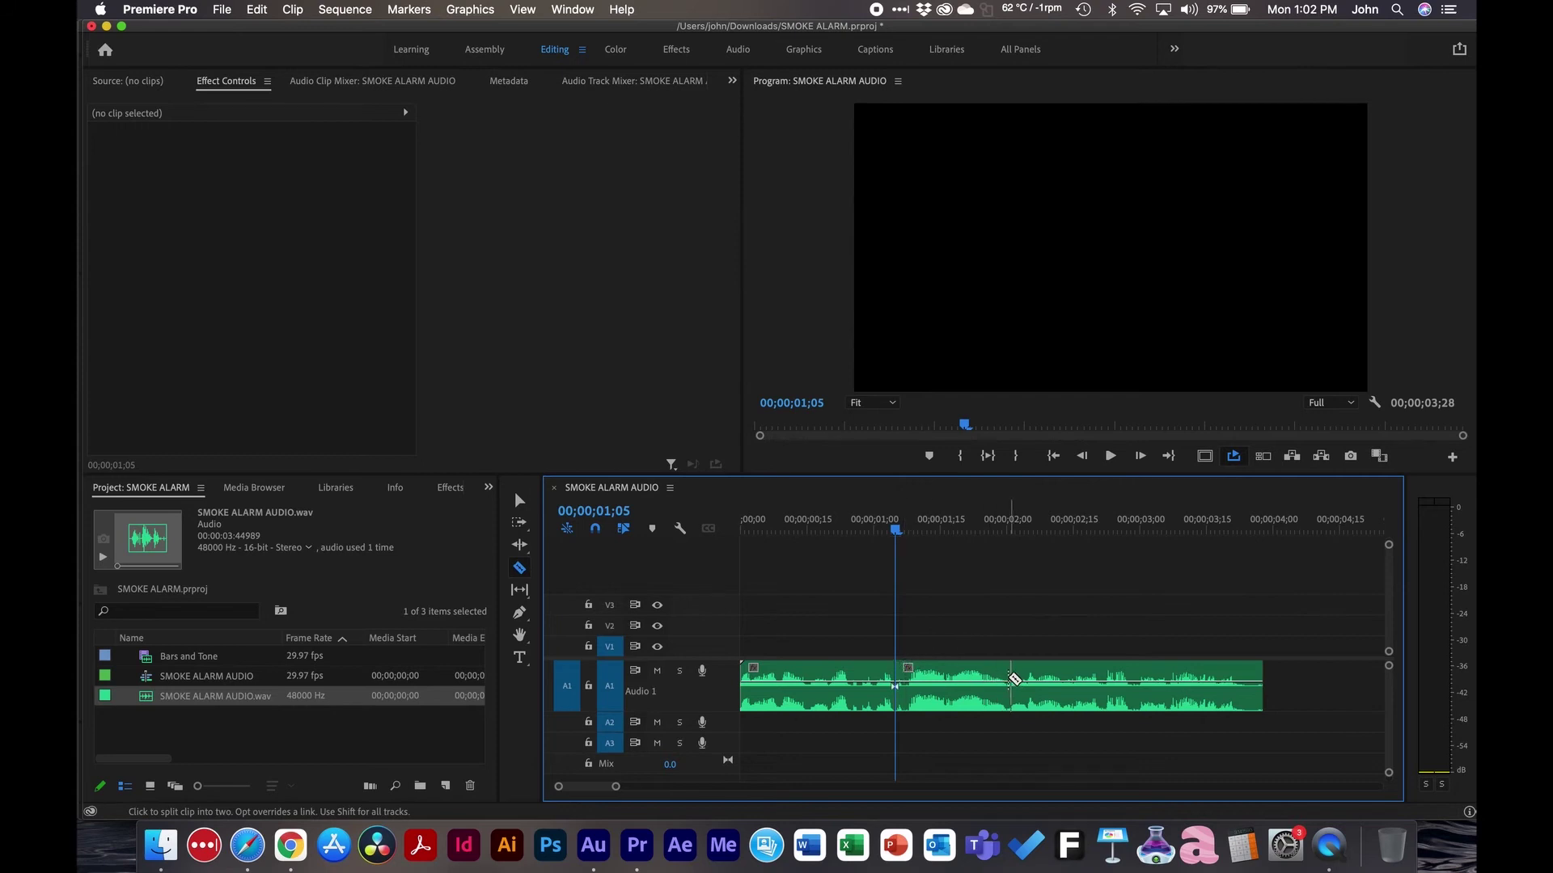
click(1011, 680)
key(space)
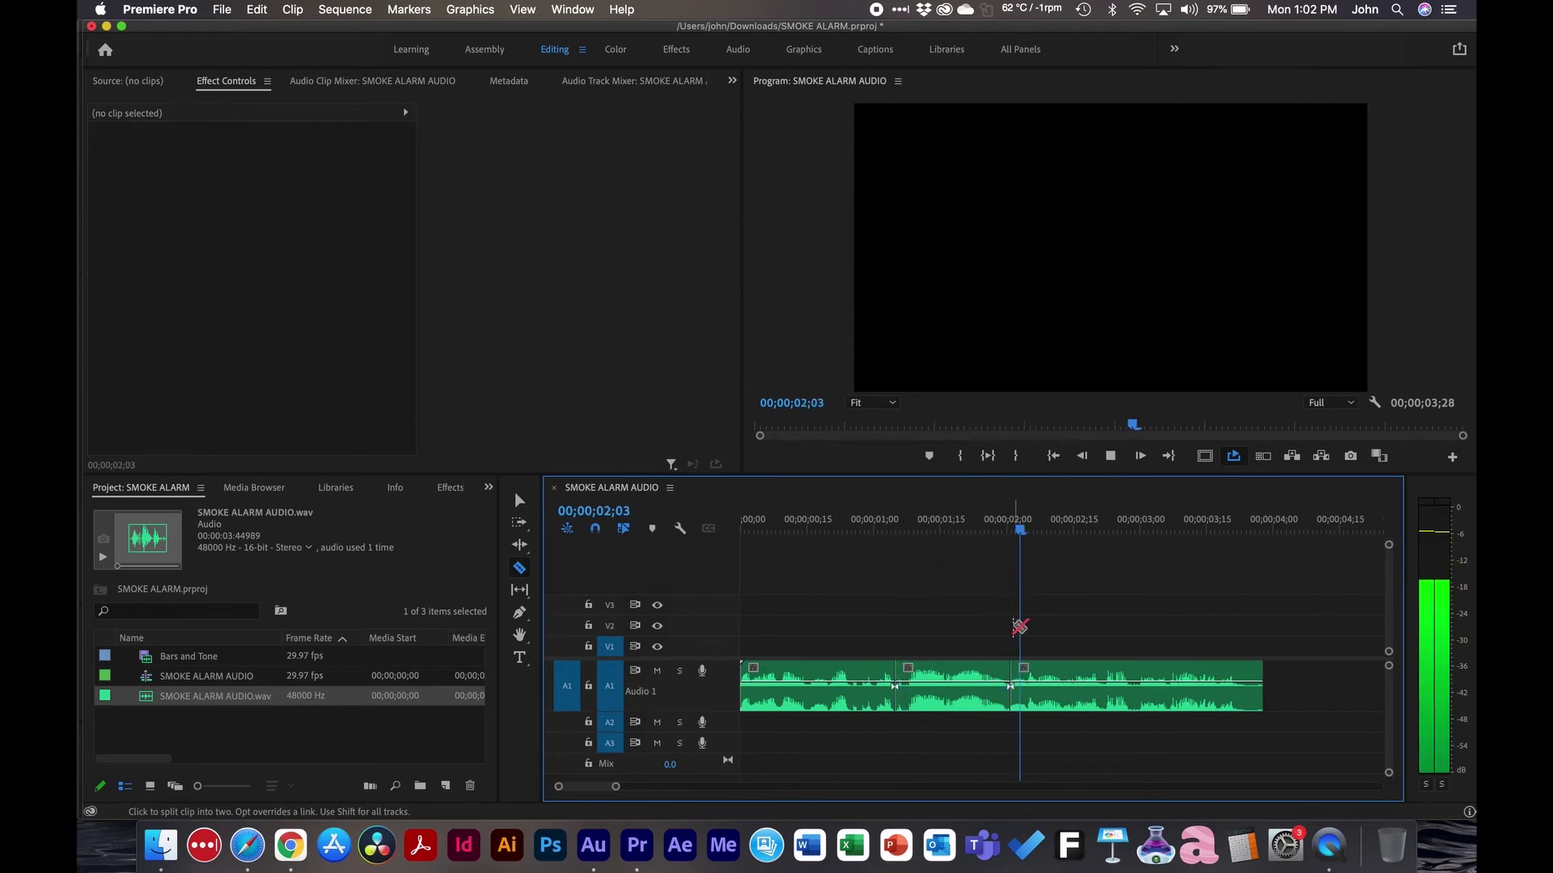
key(space)
Mark in and out points around the middle beep section, 01;05 to 02;01
key(v)
mouse_move(961, 518)
mouse_down()
mouse_move(895, 517)
mouse_move(1011, 514)
mouse_up()
key(i)
key(o)
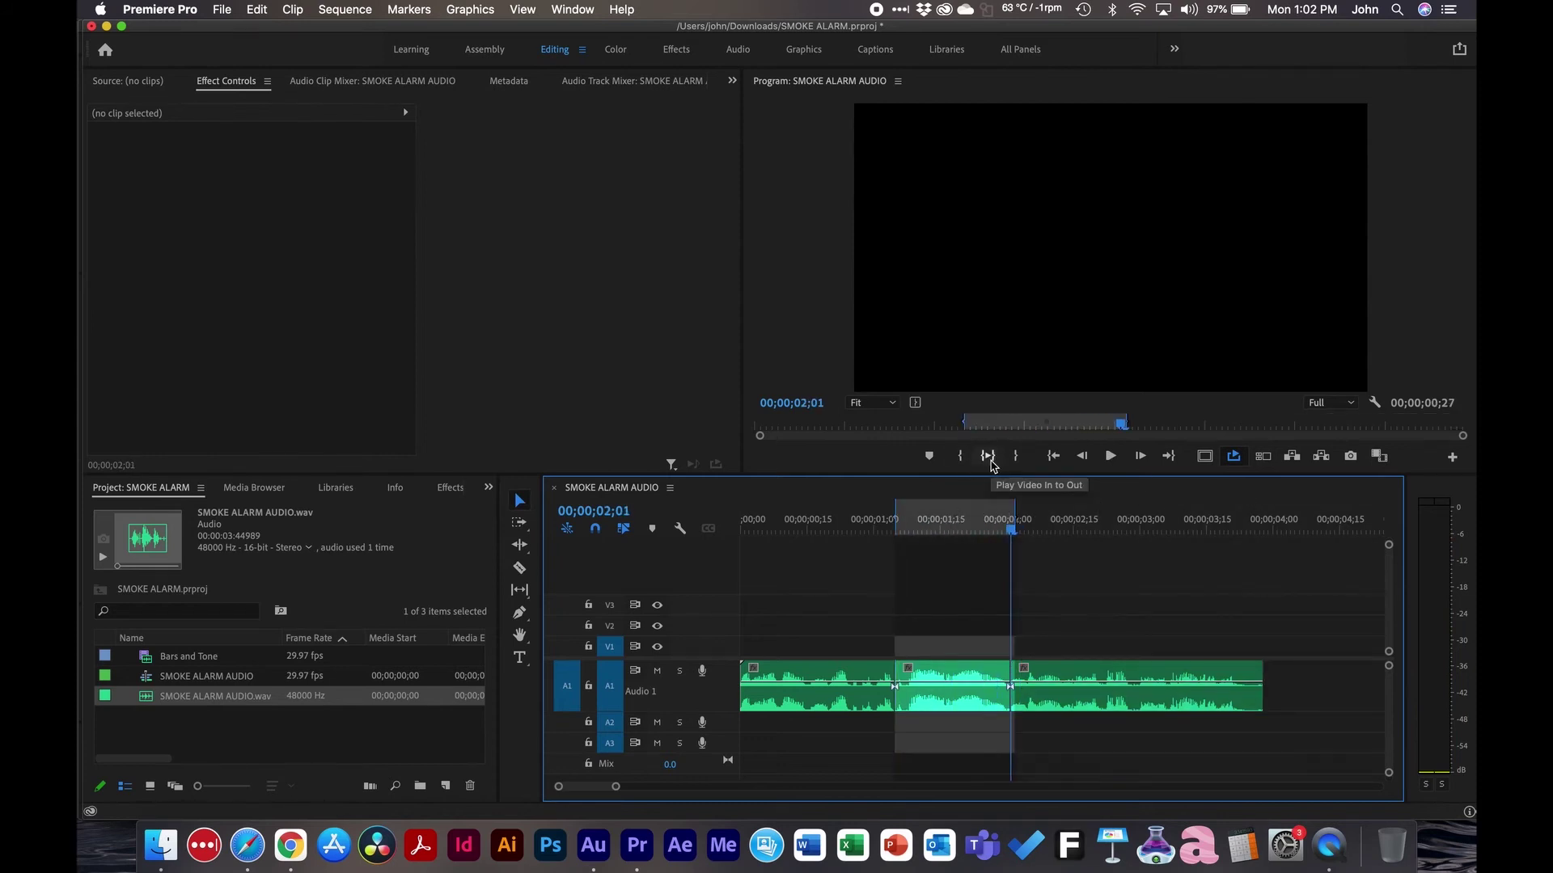
Apply the Parametric Equalizer, found by searching 'par', to the middle clip and open its editor
click(450, 488)
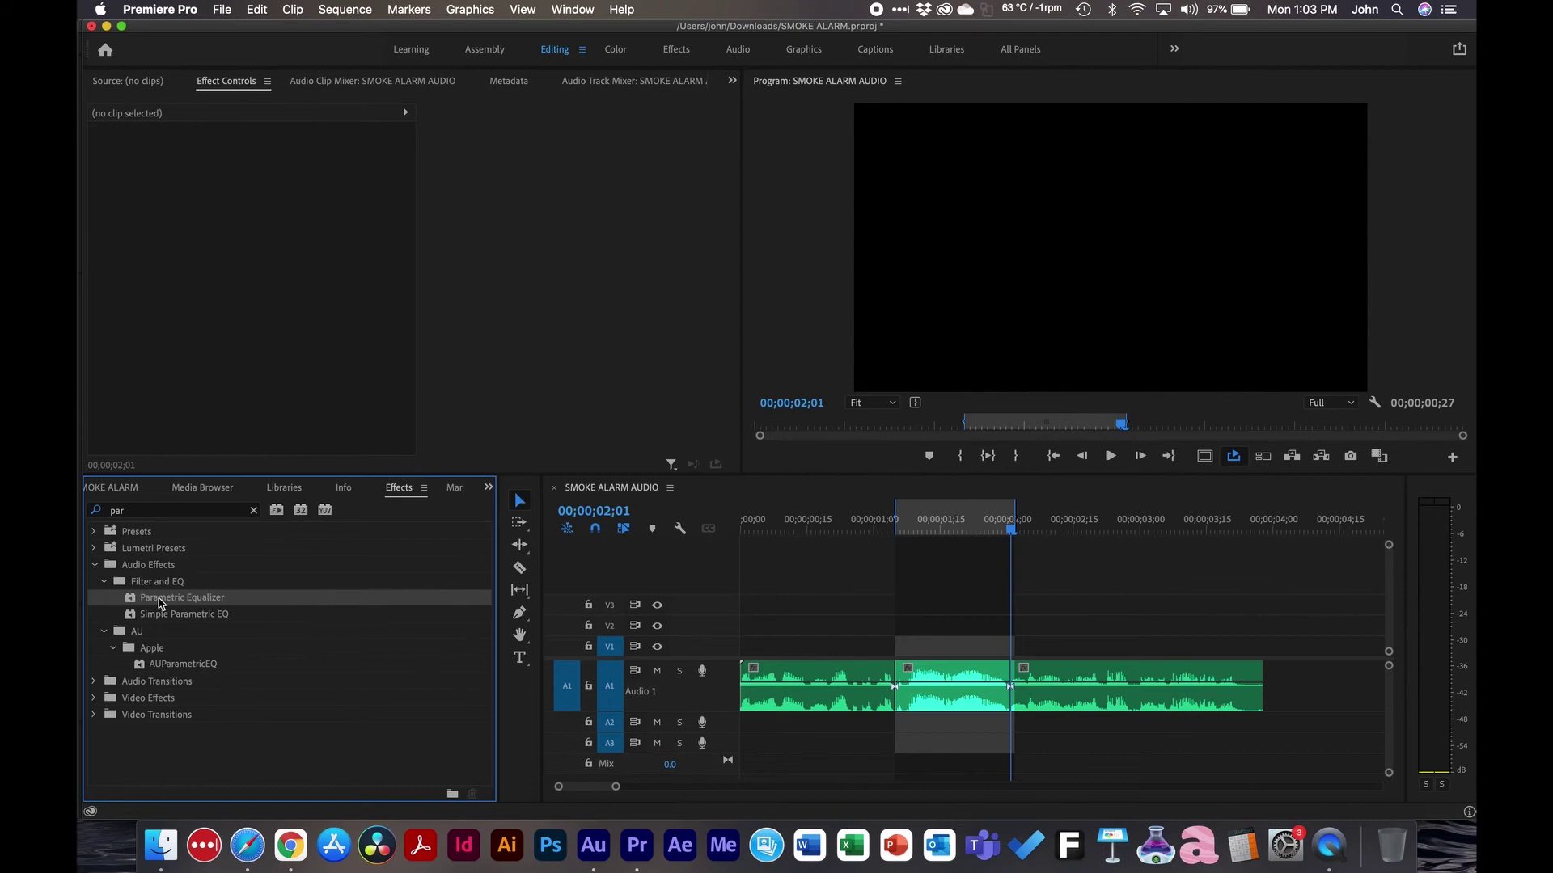
drag(160, 603, 956, 691)
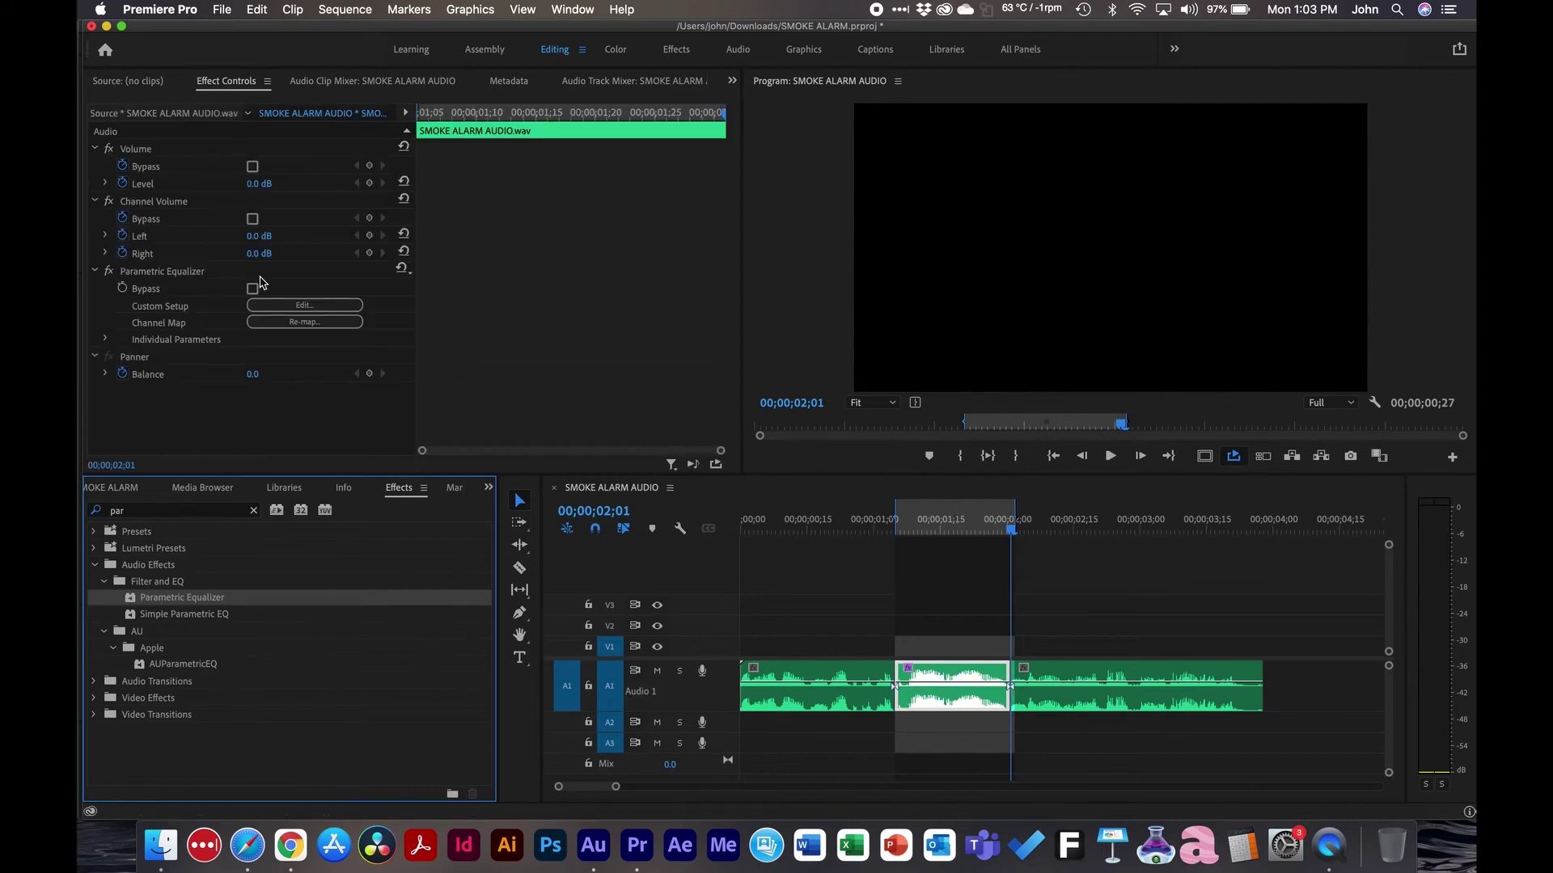
click(304, 304)
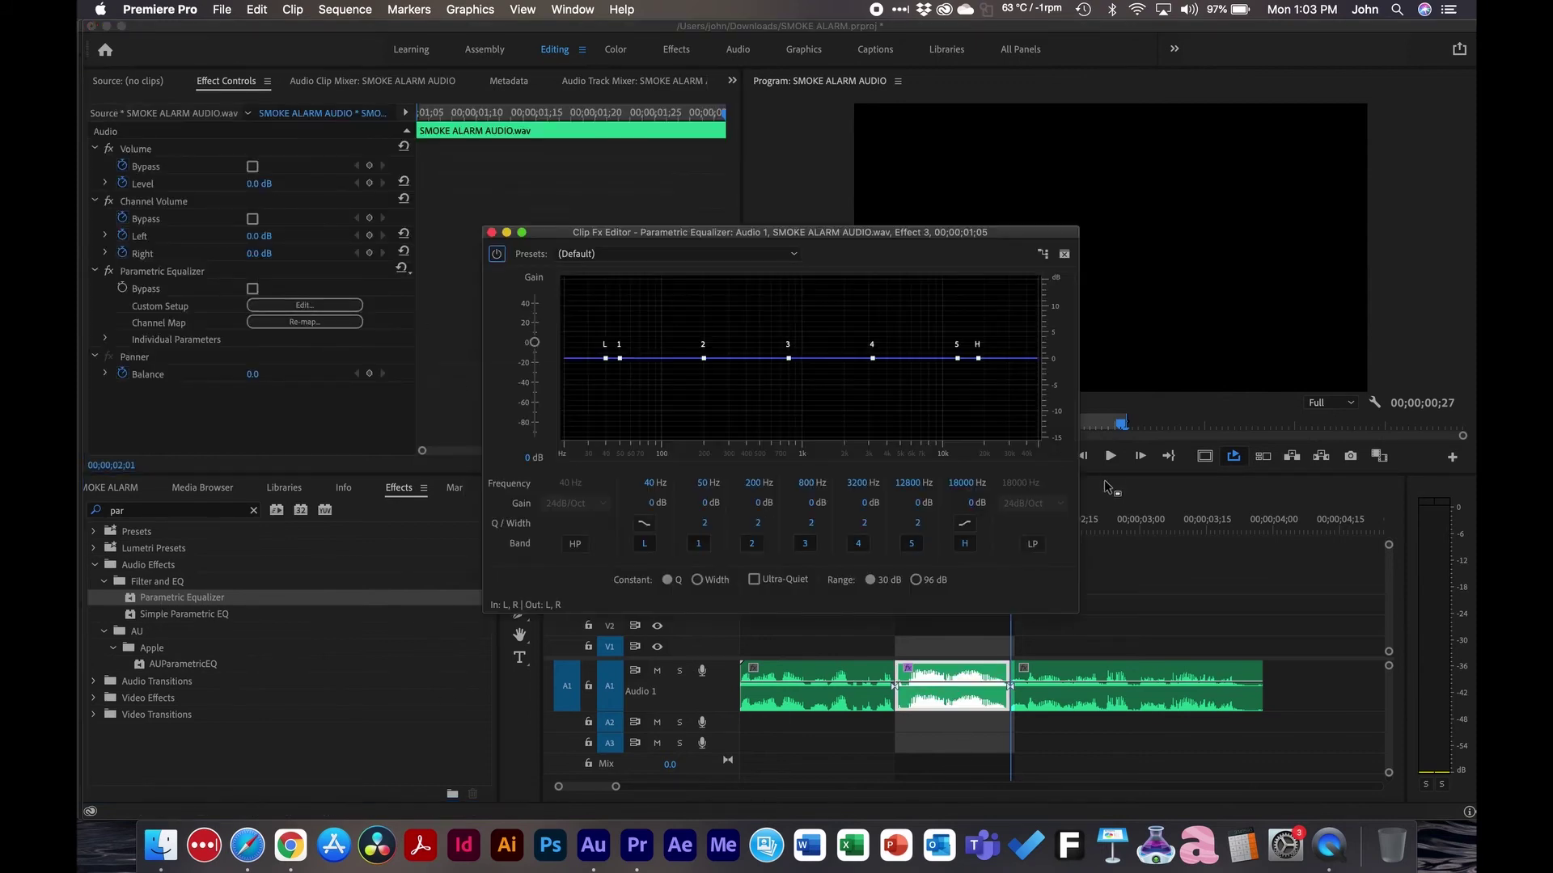
Cut 2622 Hz by 9.9 dB and 4312 Hz by 15 dB while replaying the beep section
key(space)
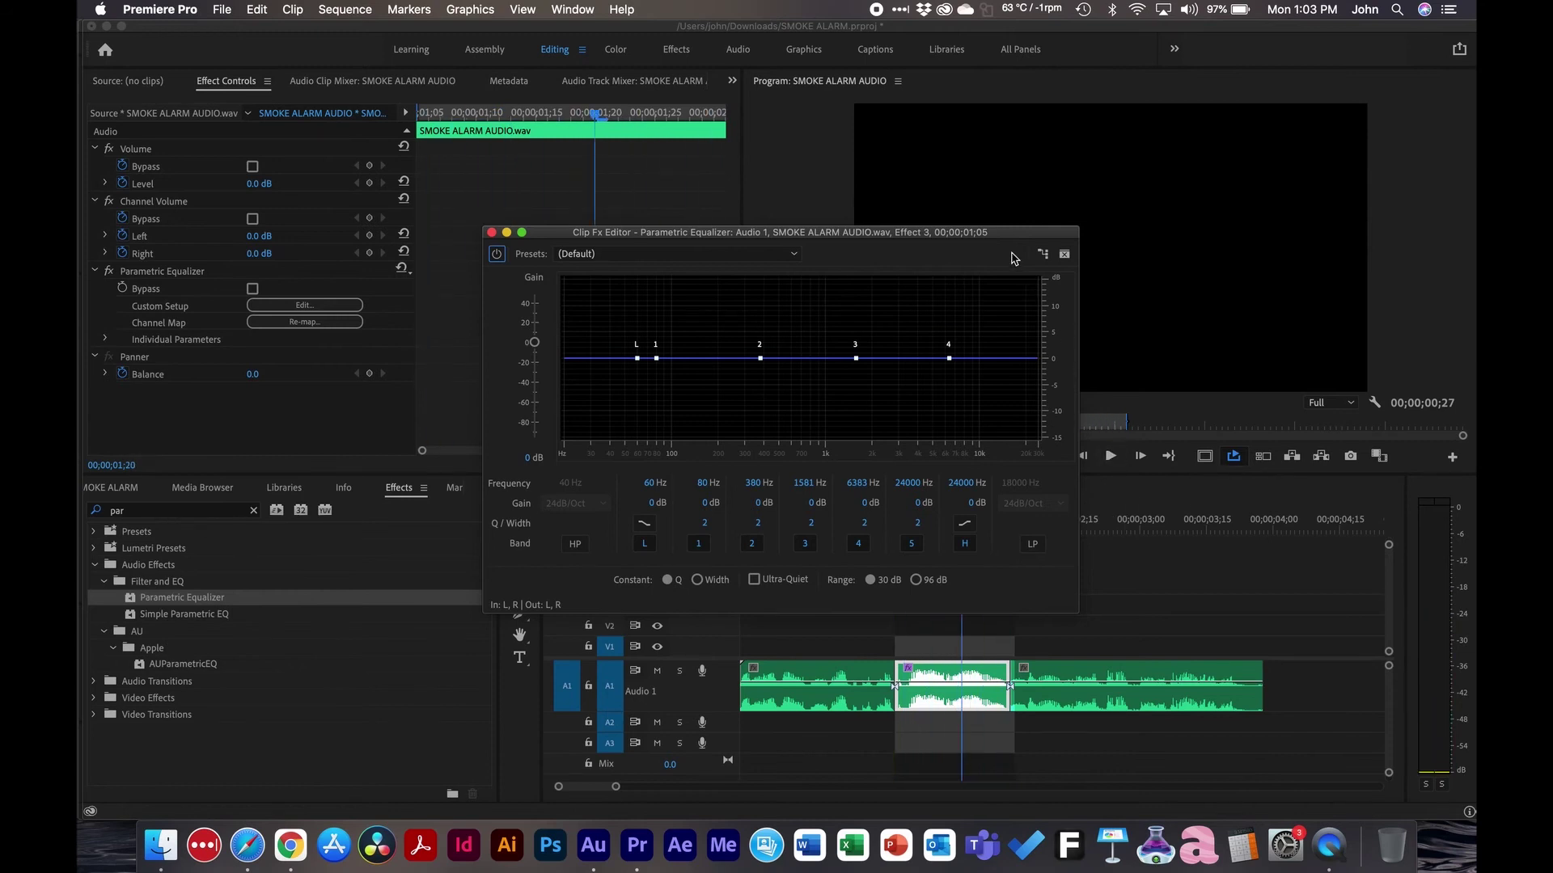
drag(1010, 241, 796, 249)
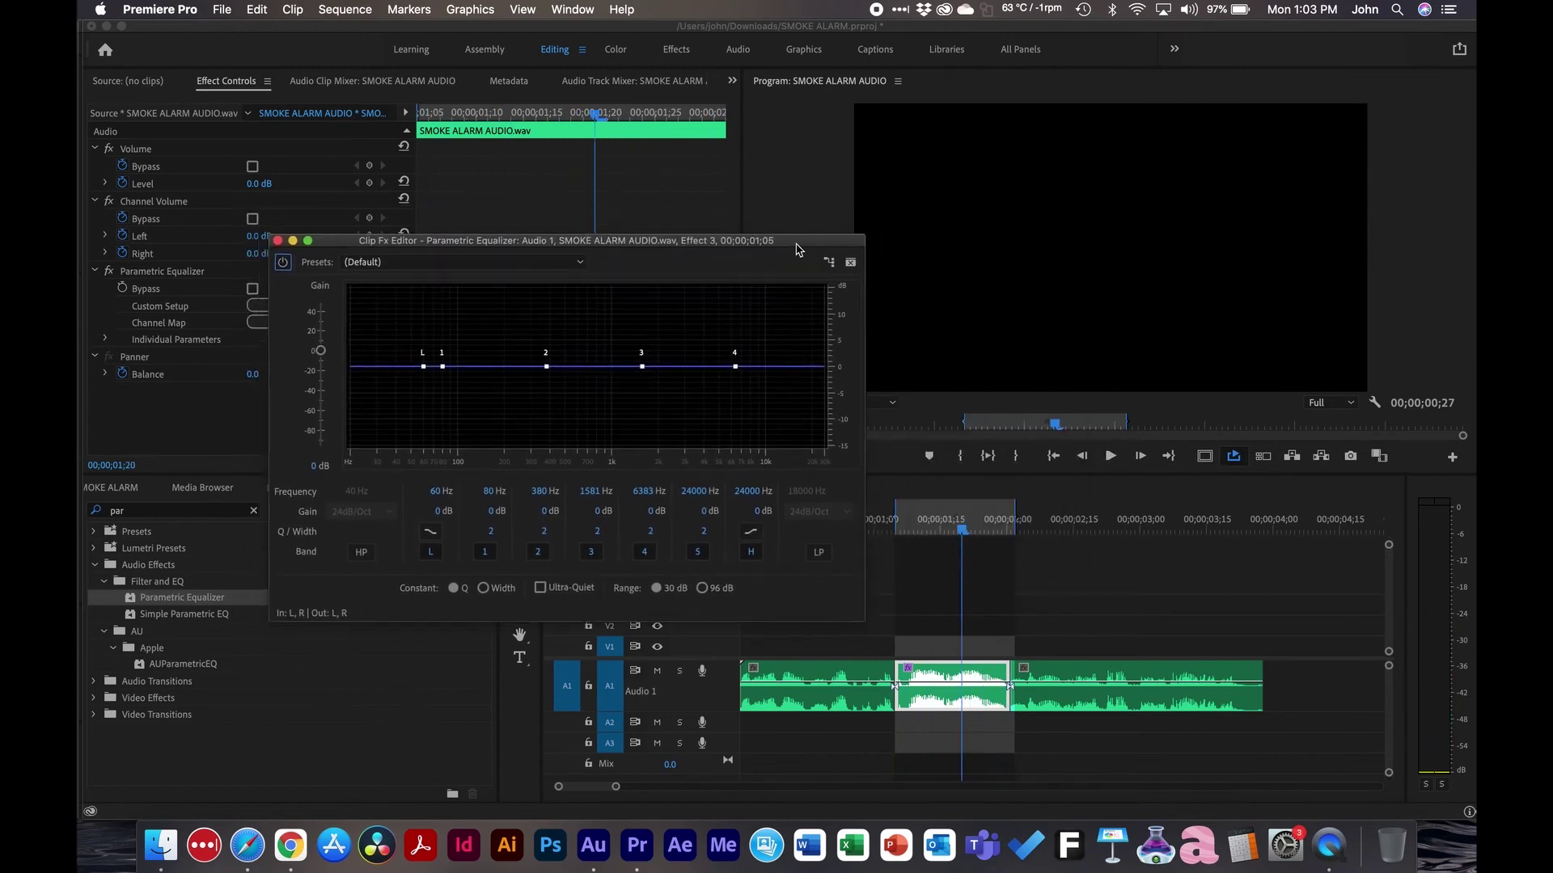
click(990, 458)
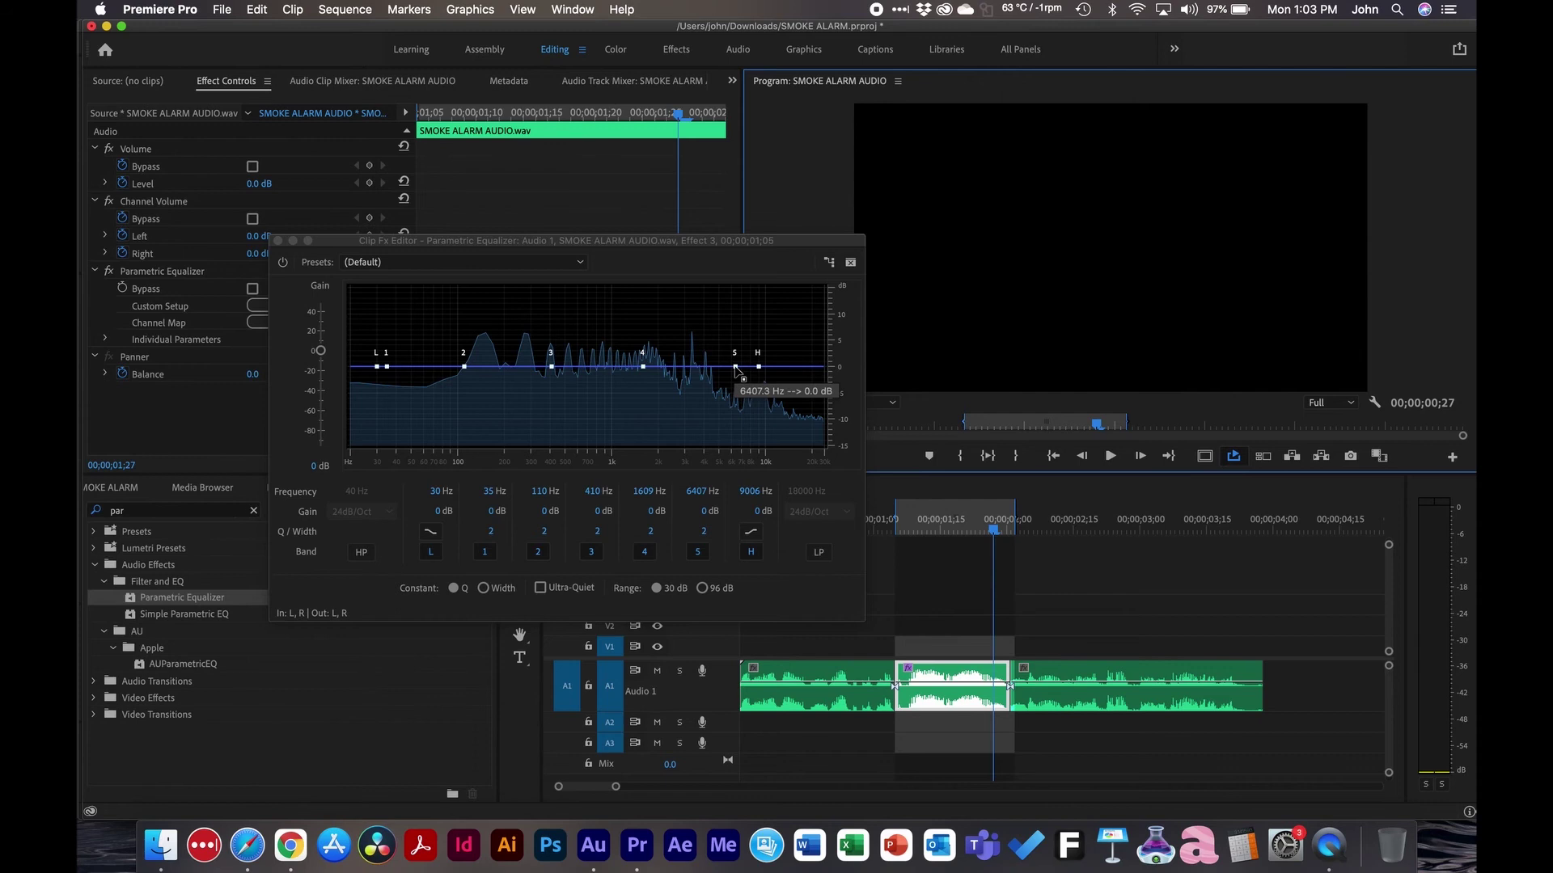
drag(734, 366, 696, 331)
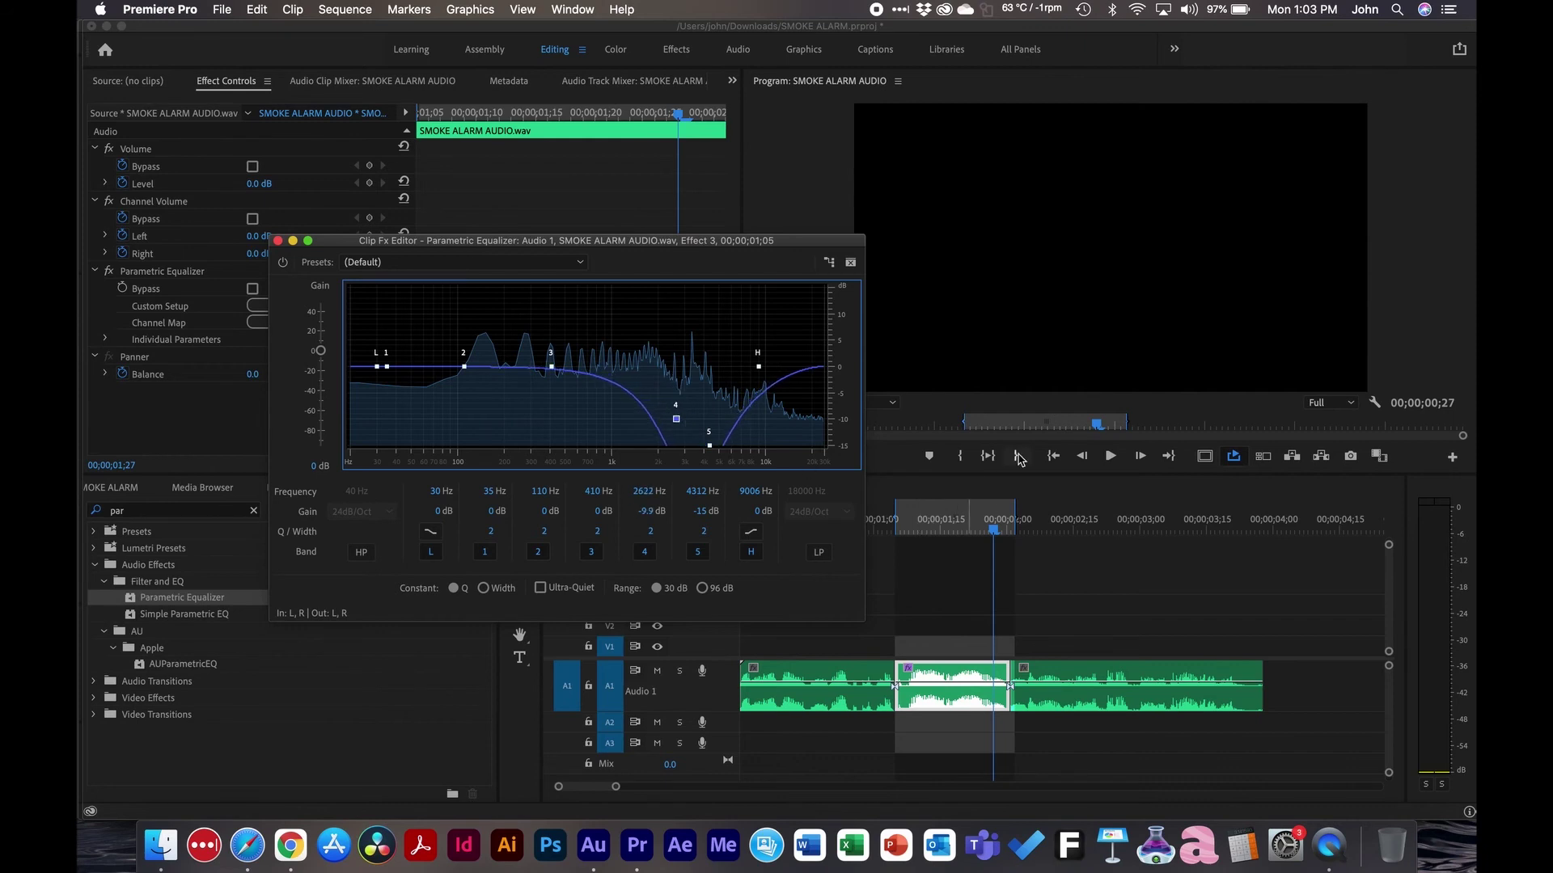
click(992, 458)
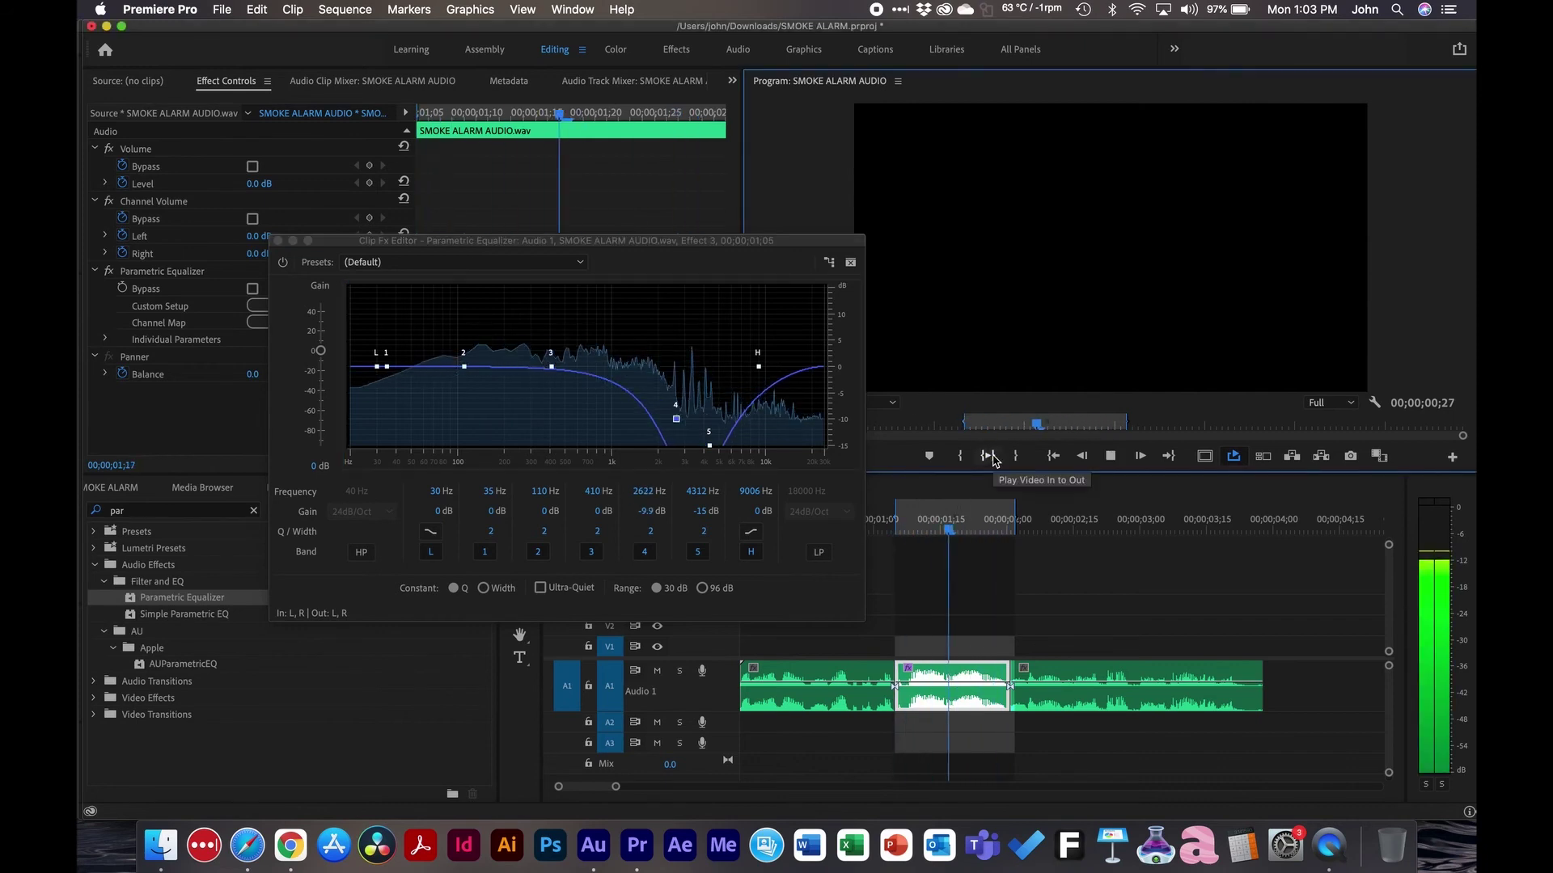